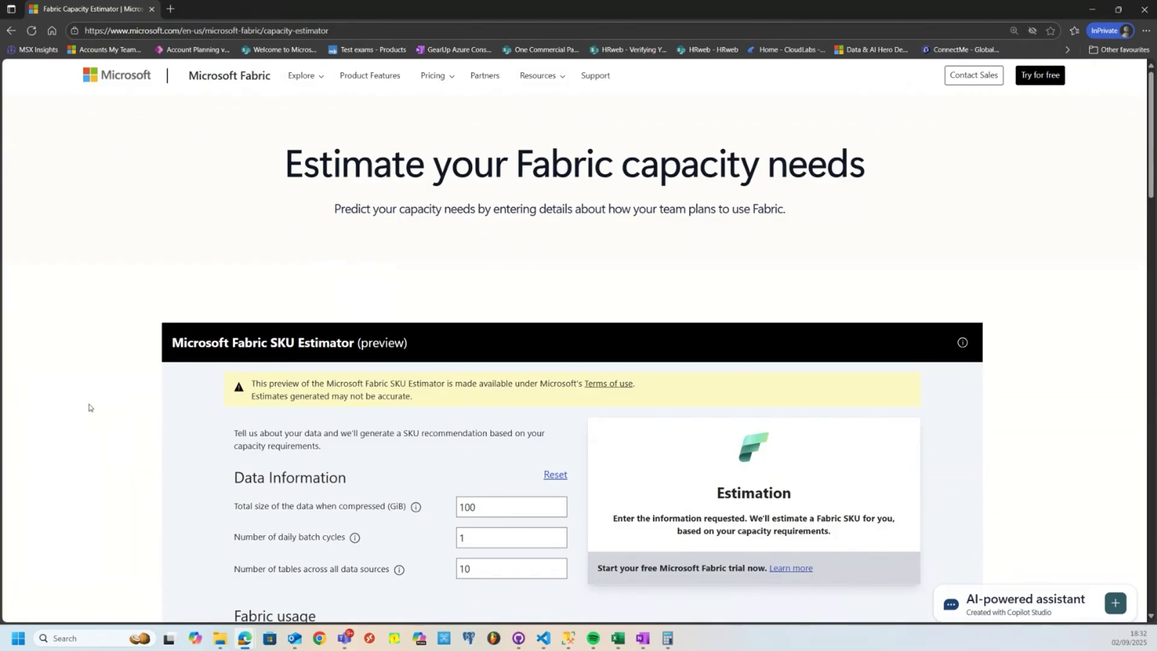
scroll(88, 407, "down", 3)
scroll(403, 136, "down", 1)
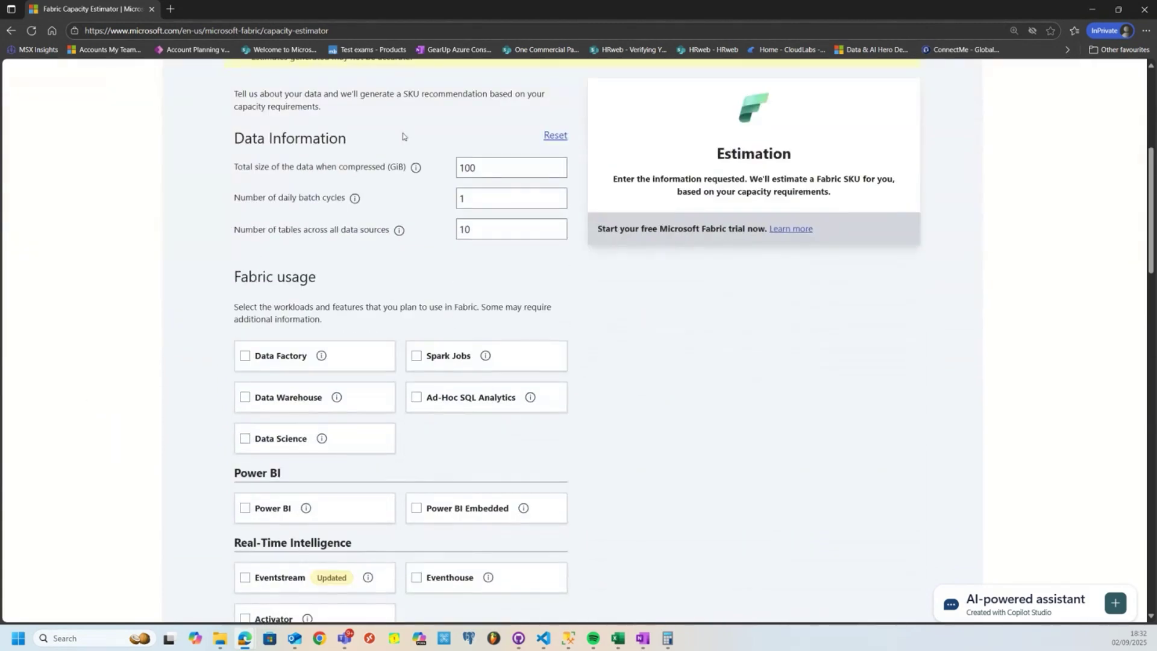
Enter 1000 GiB data, 2 daily batch cycles and 700 tables; include Data Factory and Spark Jobs.
left_click_drag(476, 168, 344, 173)
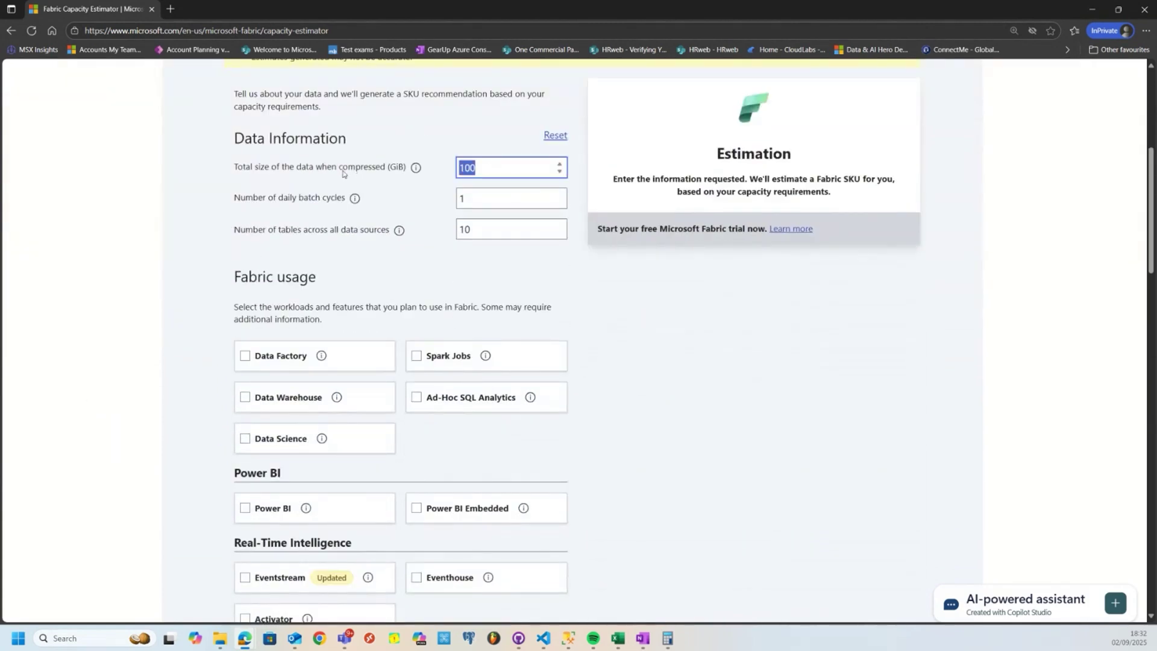
type("1000")
key("Tab")
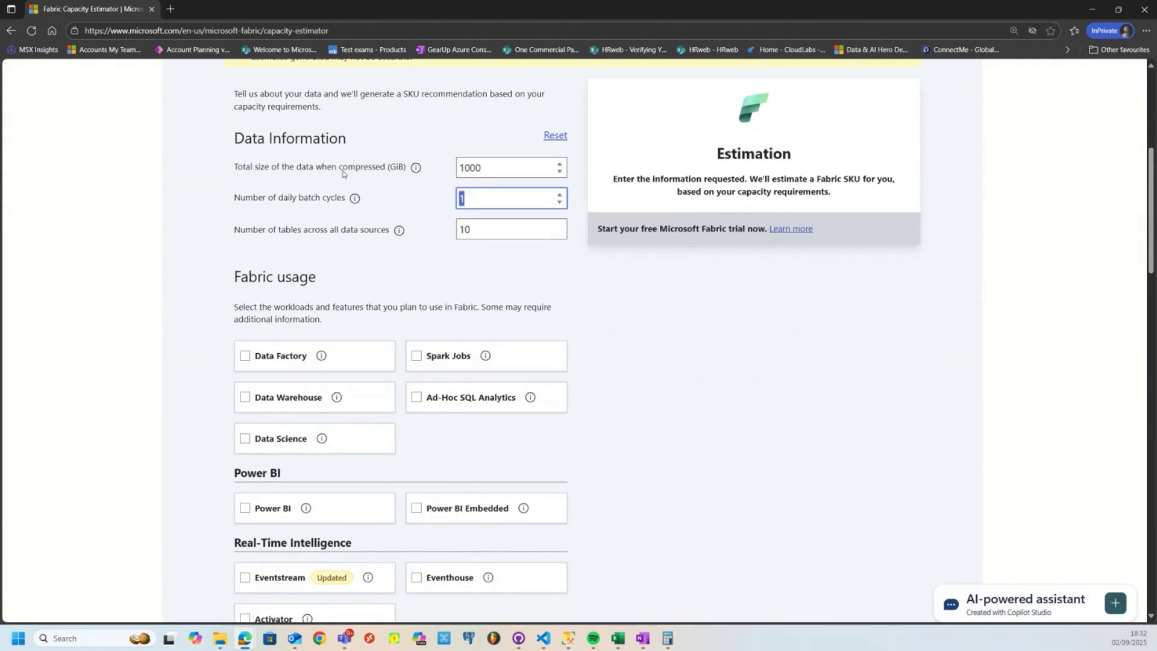
type("2")
key("Tab")
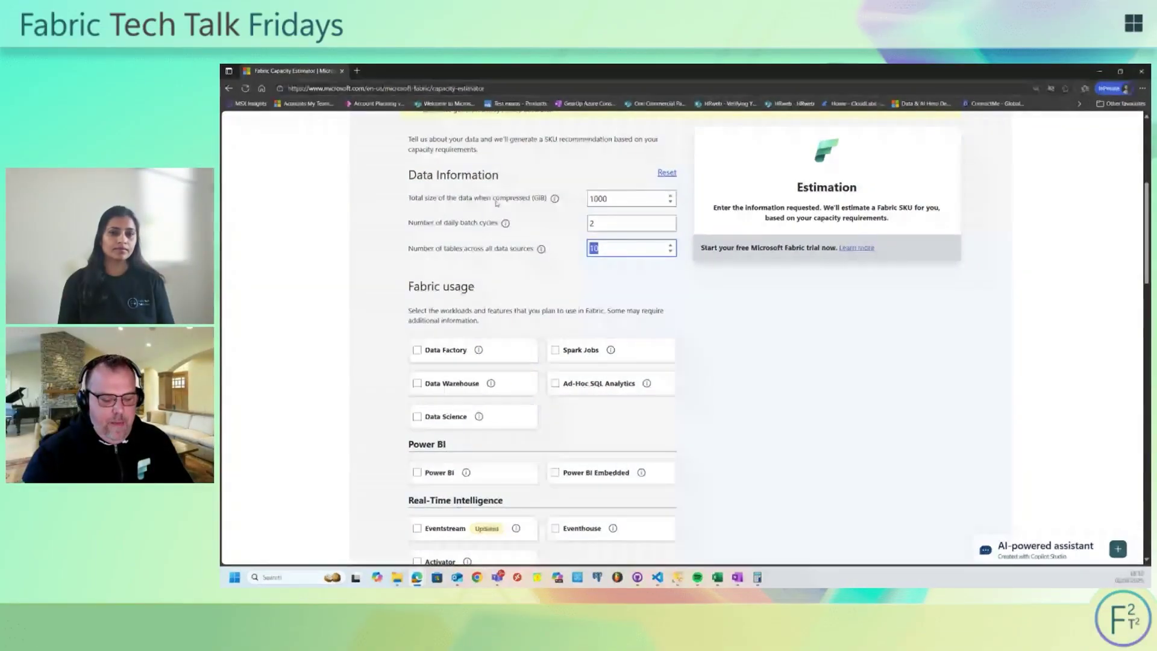
type("700")
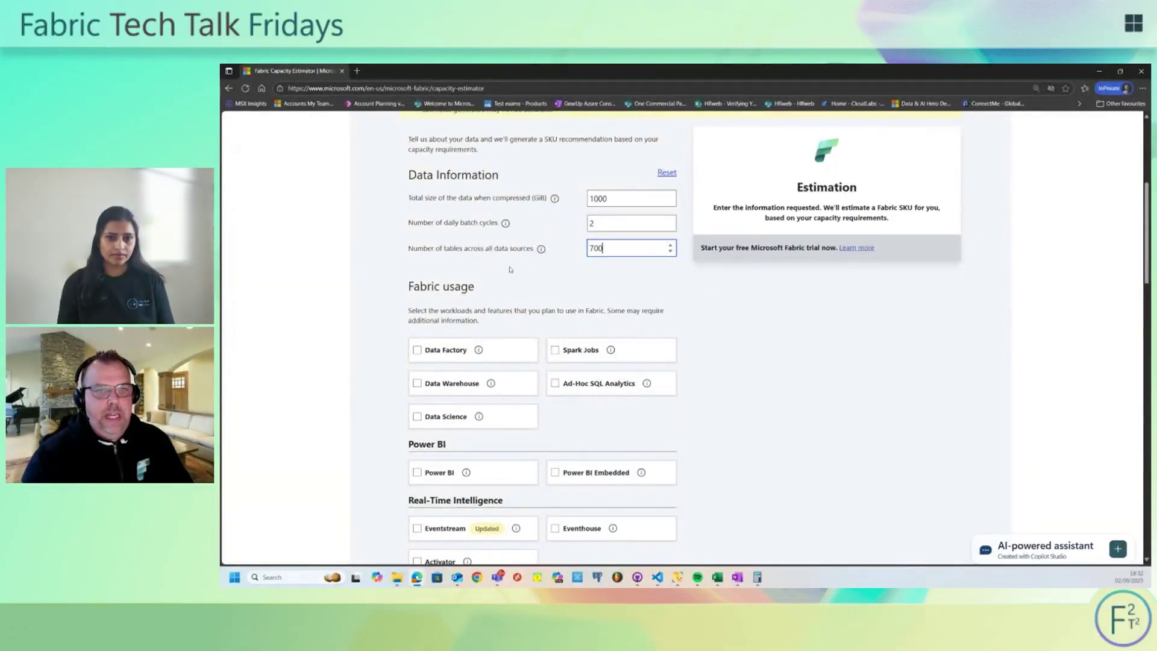
left_click(728, 317)
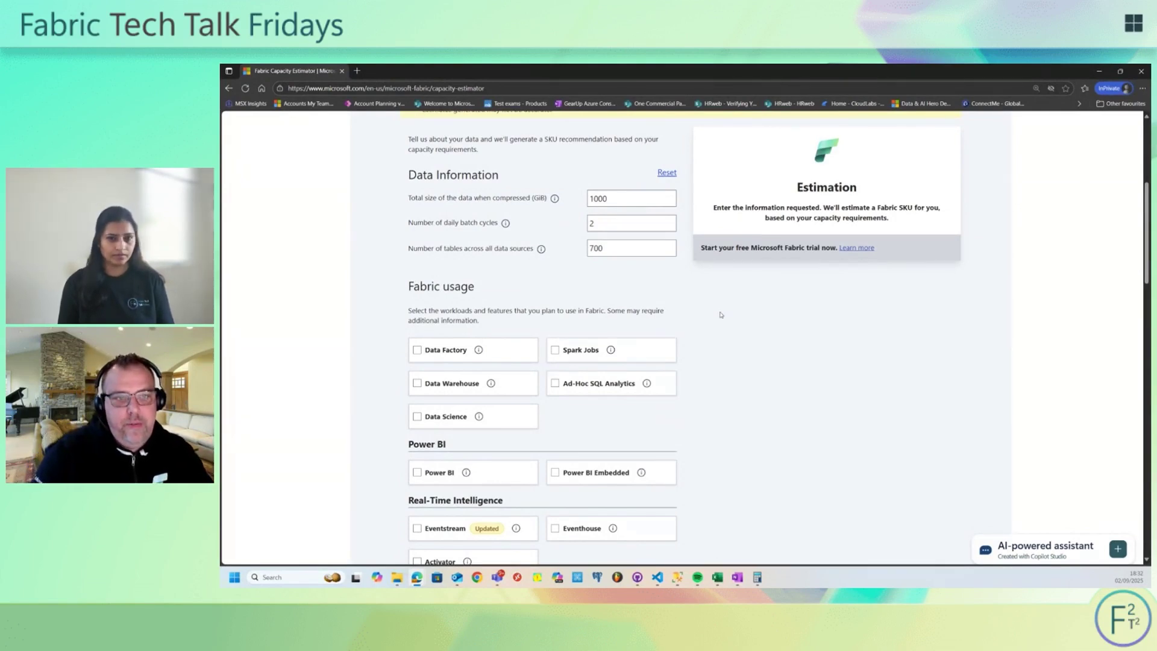
left_click(416, 350)
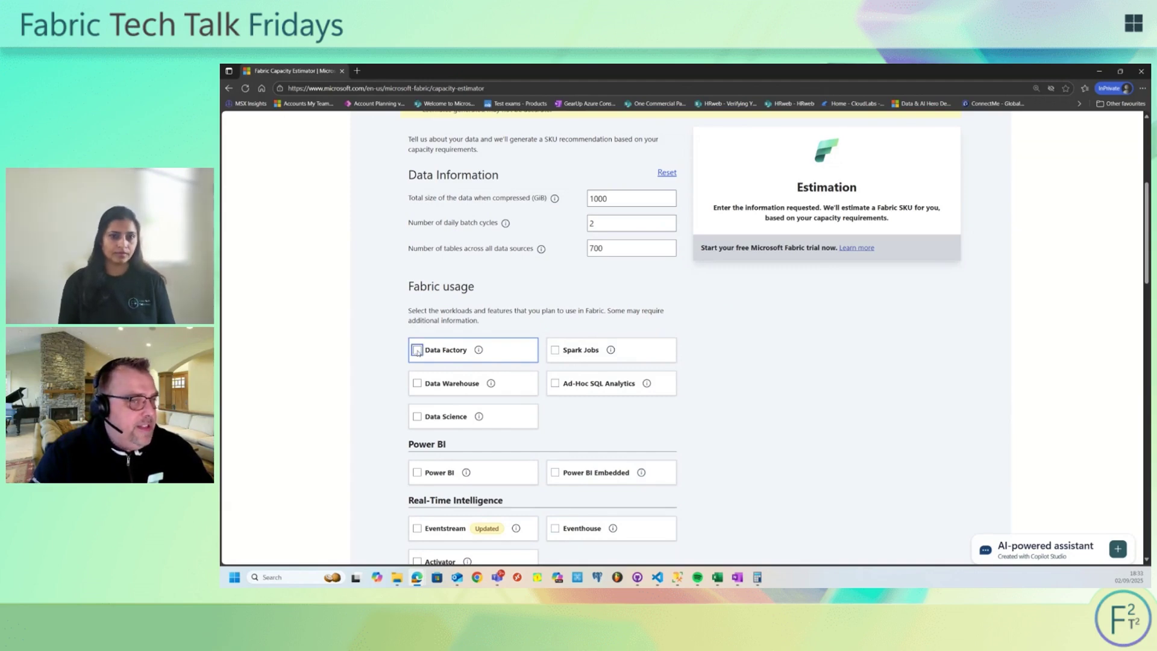
left_click(555, 354)
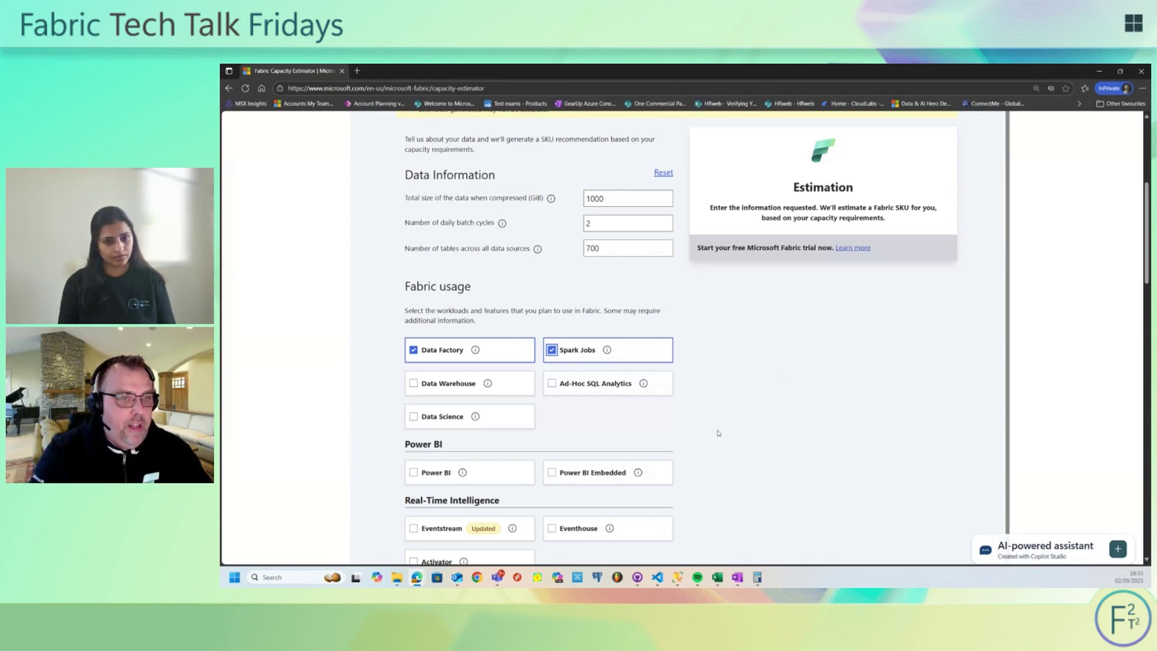
Add Data Warehouse as a workload and edit the Data Factory daily hours value.
left_click(413, 385)
scroll(374, 424, "down", 2)
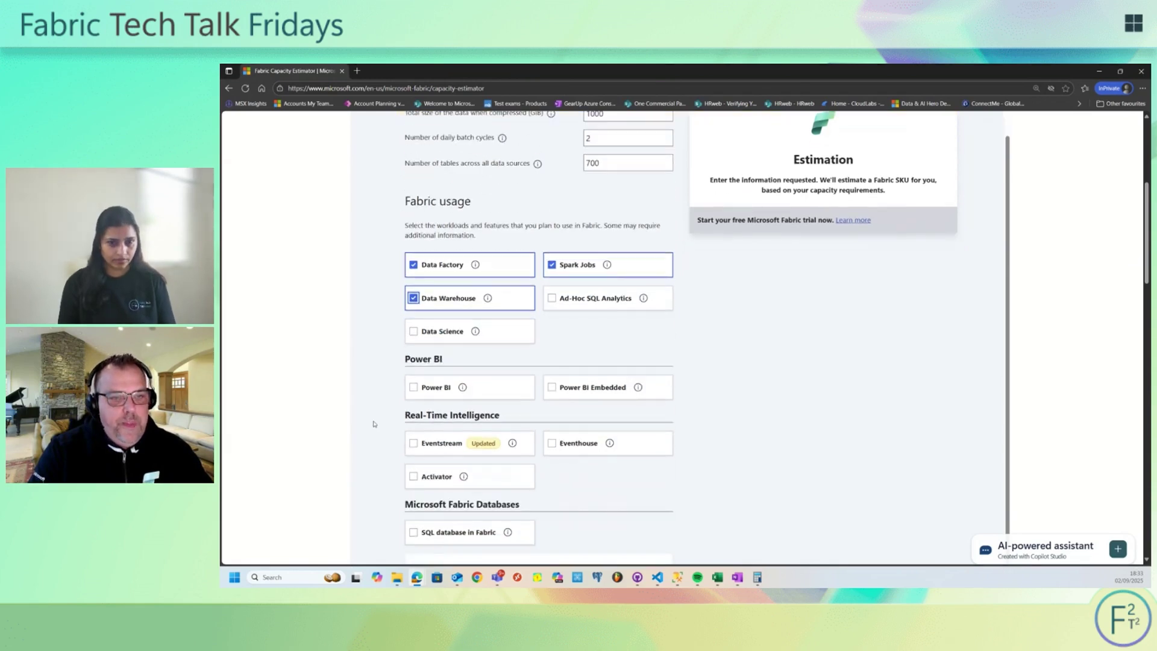
scroll(374, 423, "down", 3)
scroll(373, 424, "down", 3)
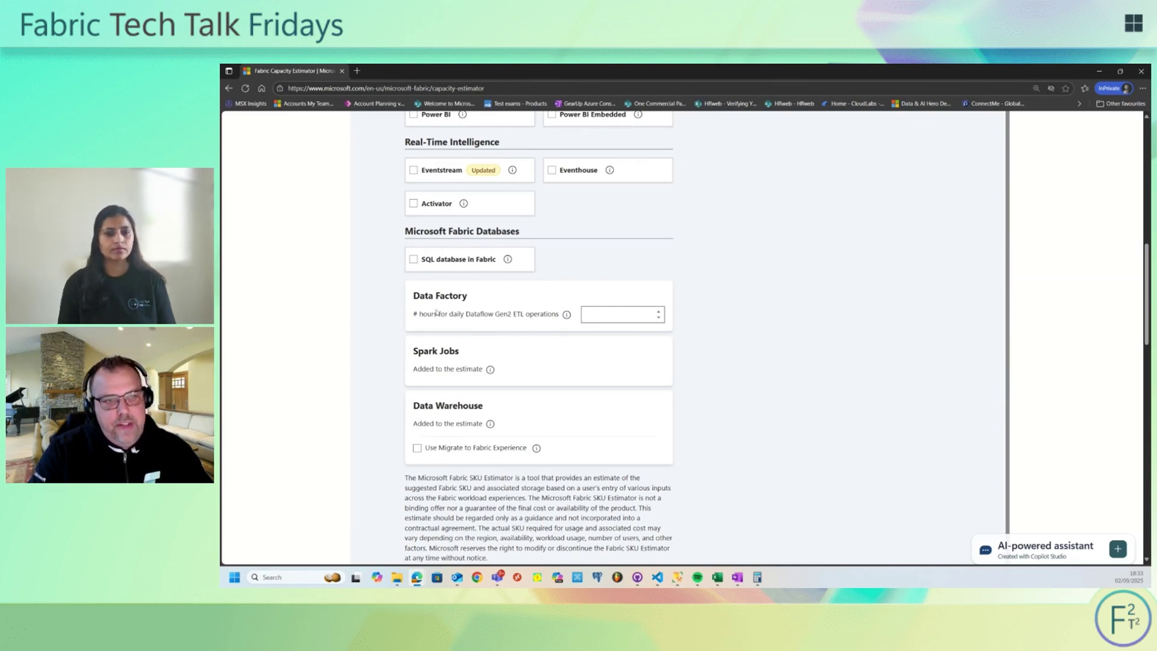
left_click(614, 316)
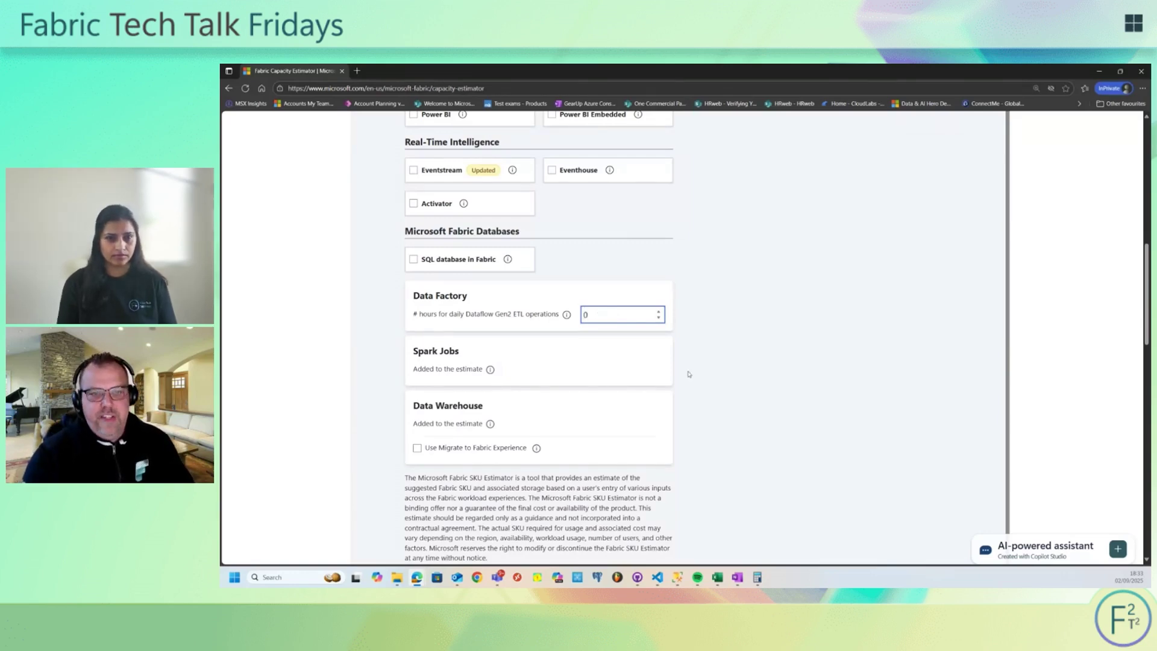
scroll(756, 364, "down", 5)
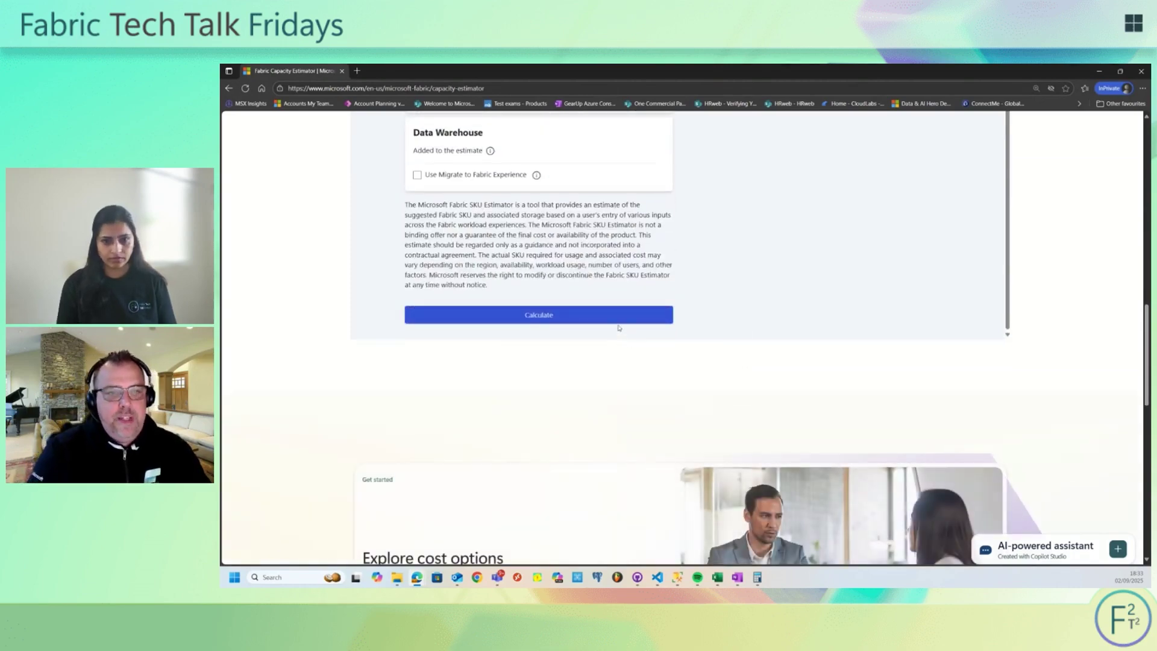
scroll(882, 289, "up", 3)
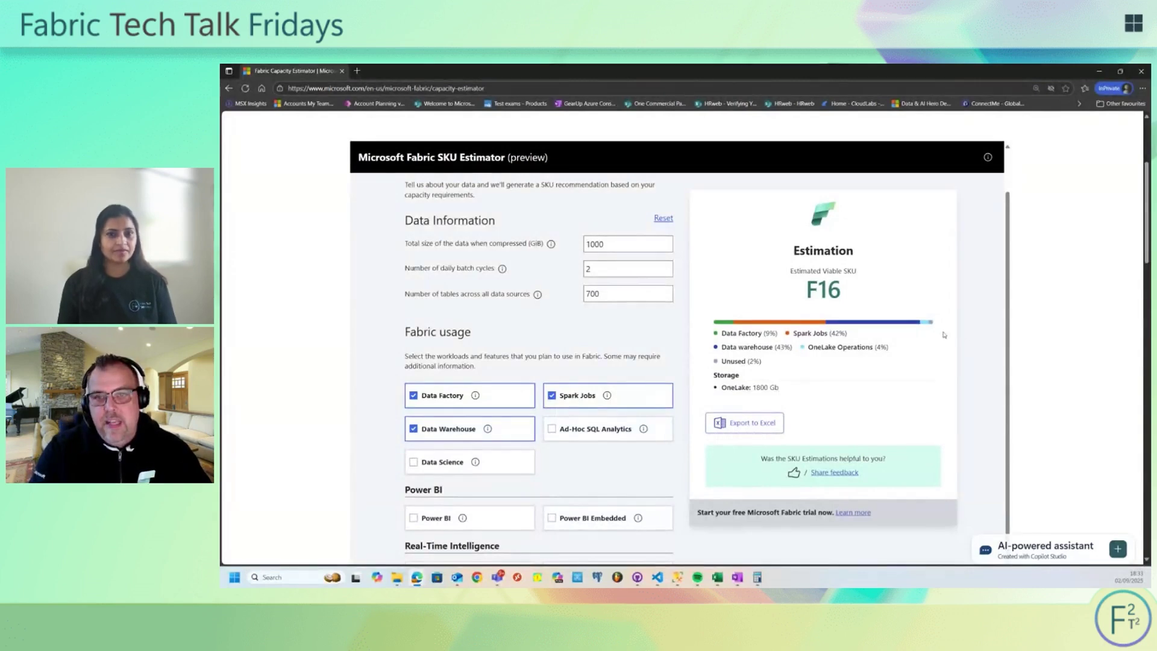
mouse_move(723, 334)
left_mouse_down()
mouse_move(773, 334)
mouse_move(827, 388)
left_mouse_up()
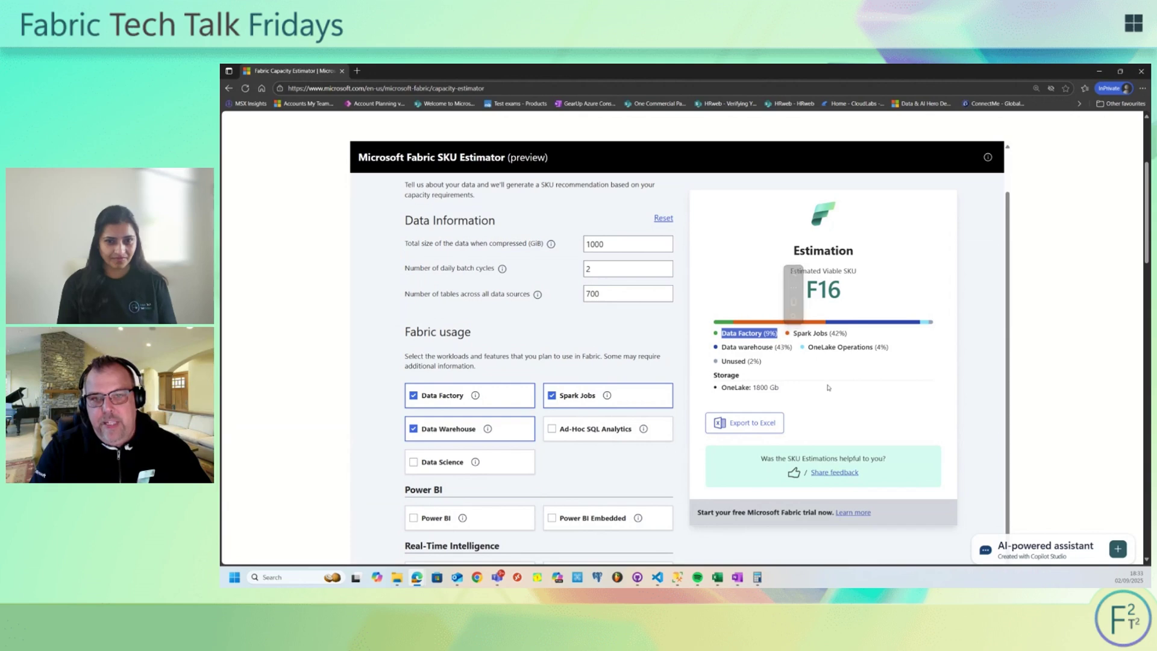
left_click(826, 366)
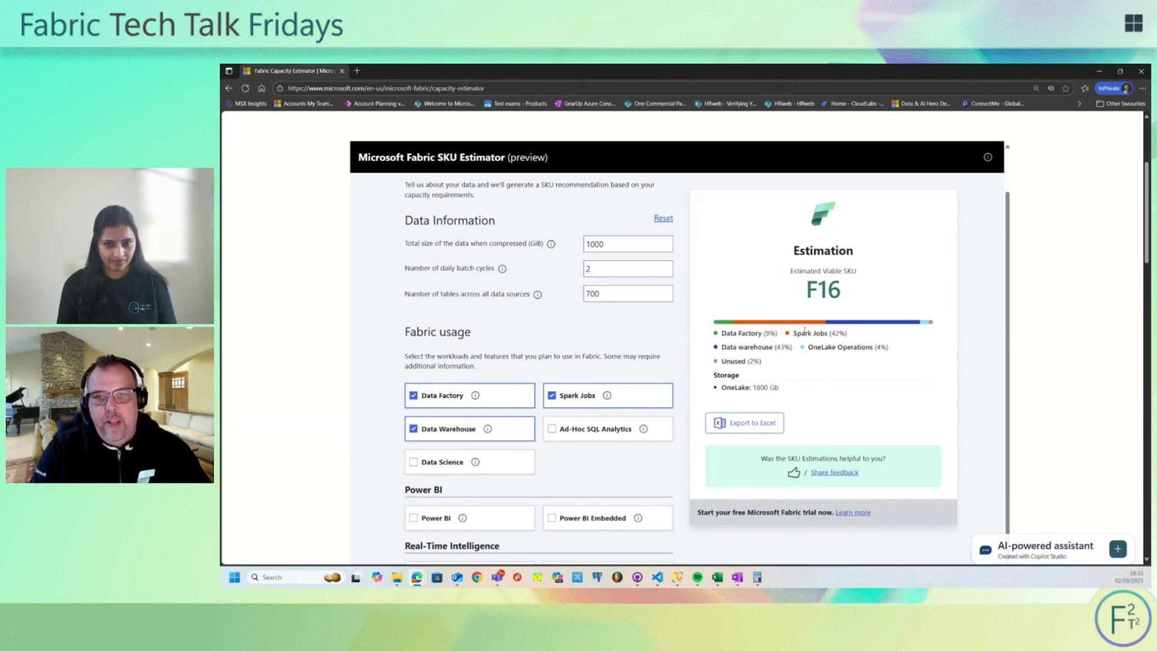
mouse_move(794, 334)
left_mouse_down()
mouse_move(842, 334)
mouse_move(878, 379)
left_mouse_up()
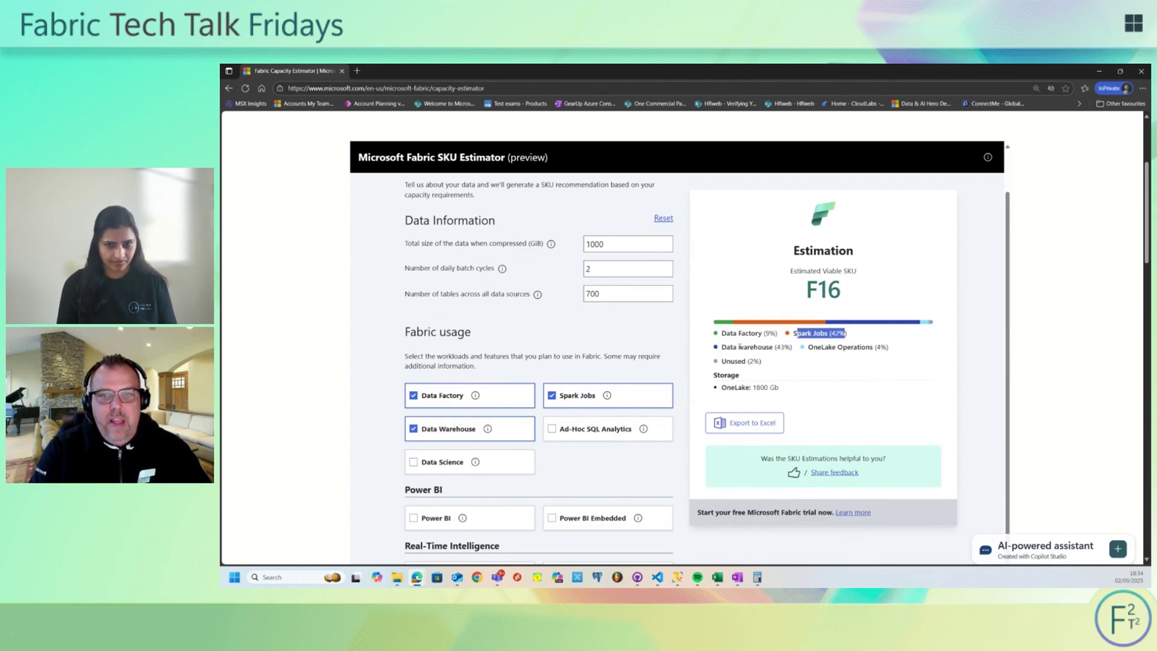
left_click_drag(763, 349, 785, 349)
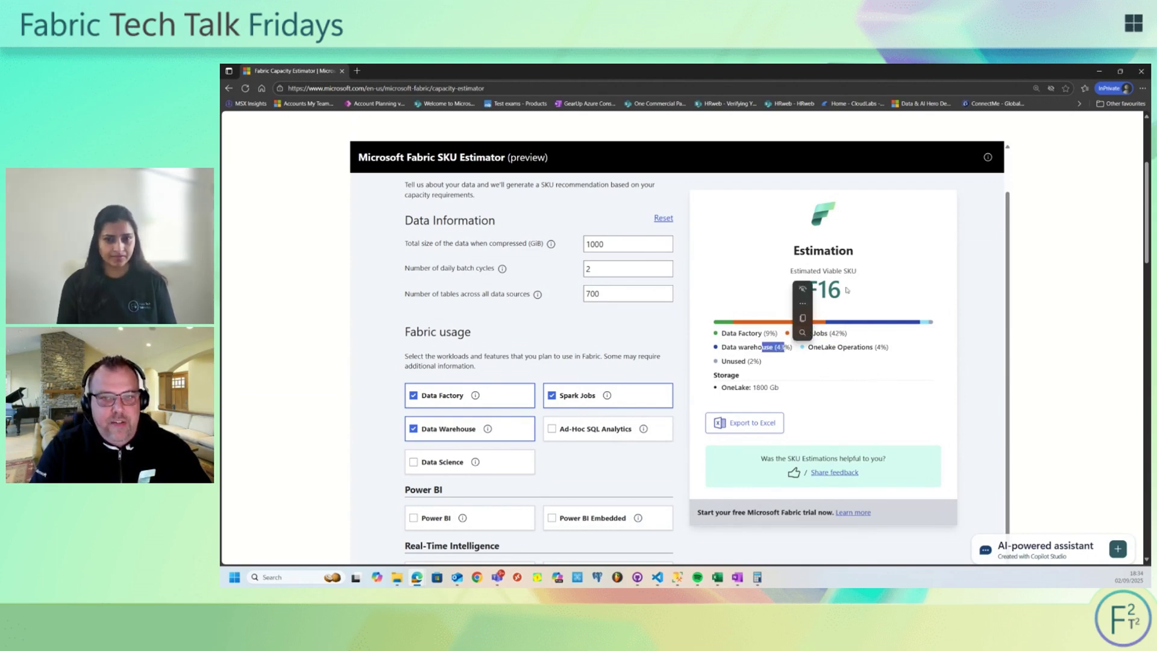
left_click(967, 387)
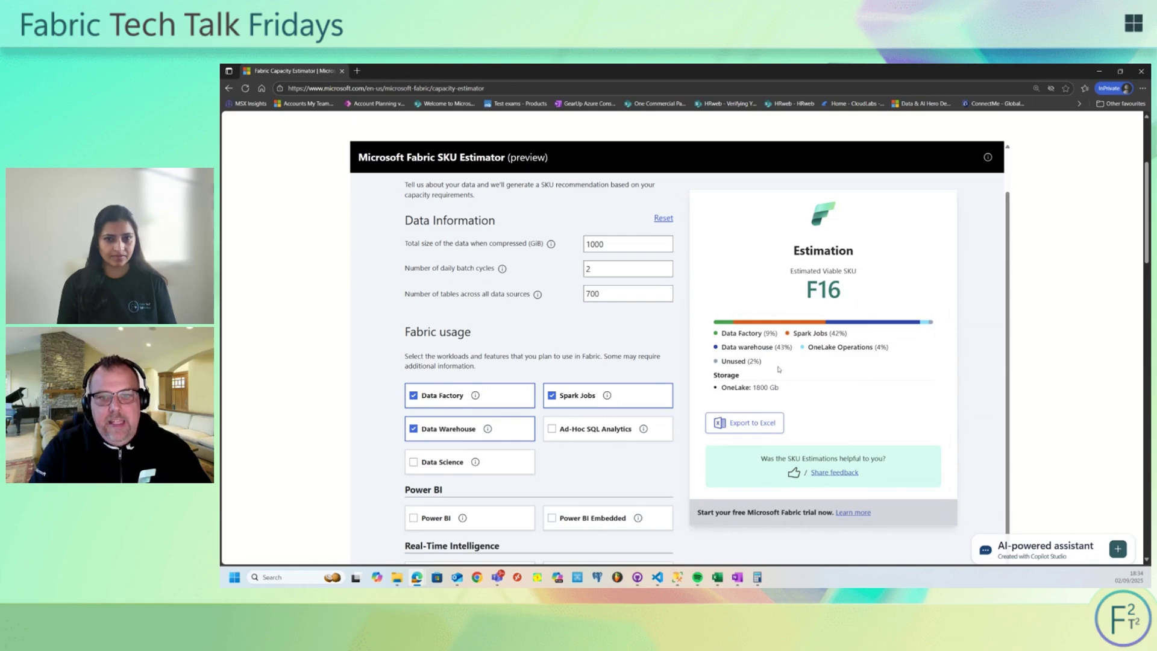
left_click_drag(777, 369, 800, 372)
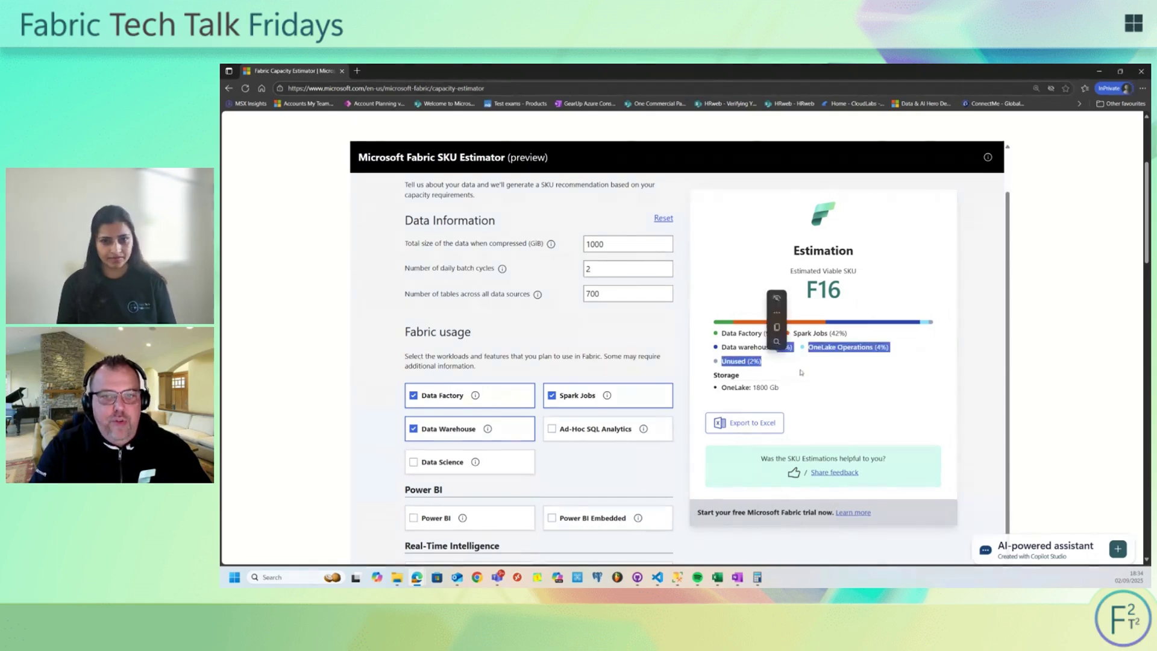
left_click(906, 375)
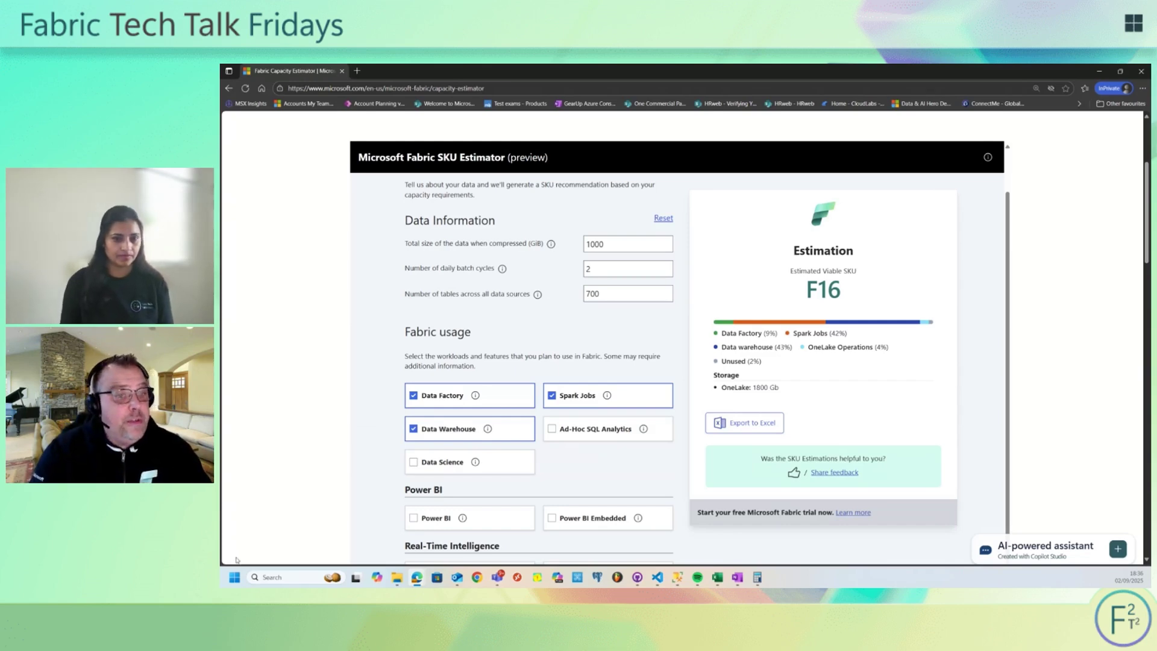
scroll(357, 485, "down", 1)
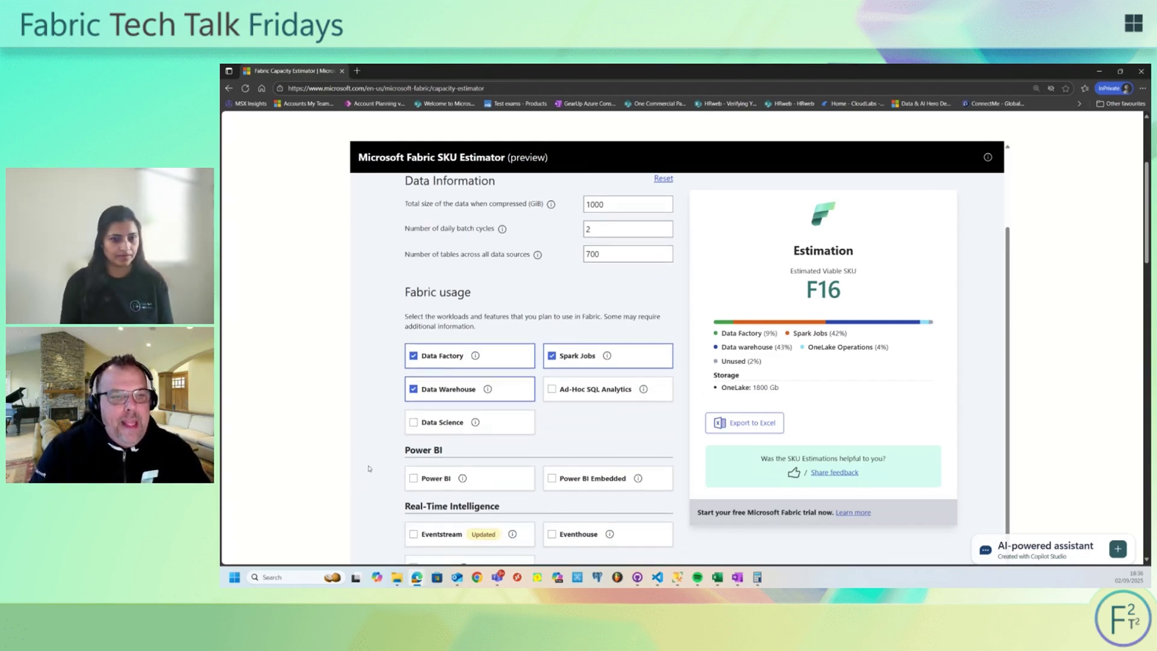
Include Power BI with 1500 daily report viewers and 25 daily report creators, keeping the 10 GB model size.
left_click(414, 479)
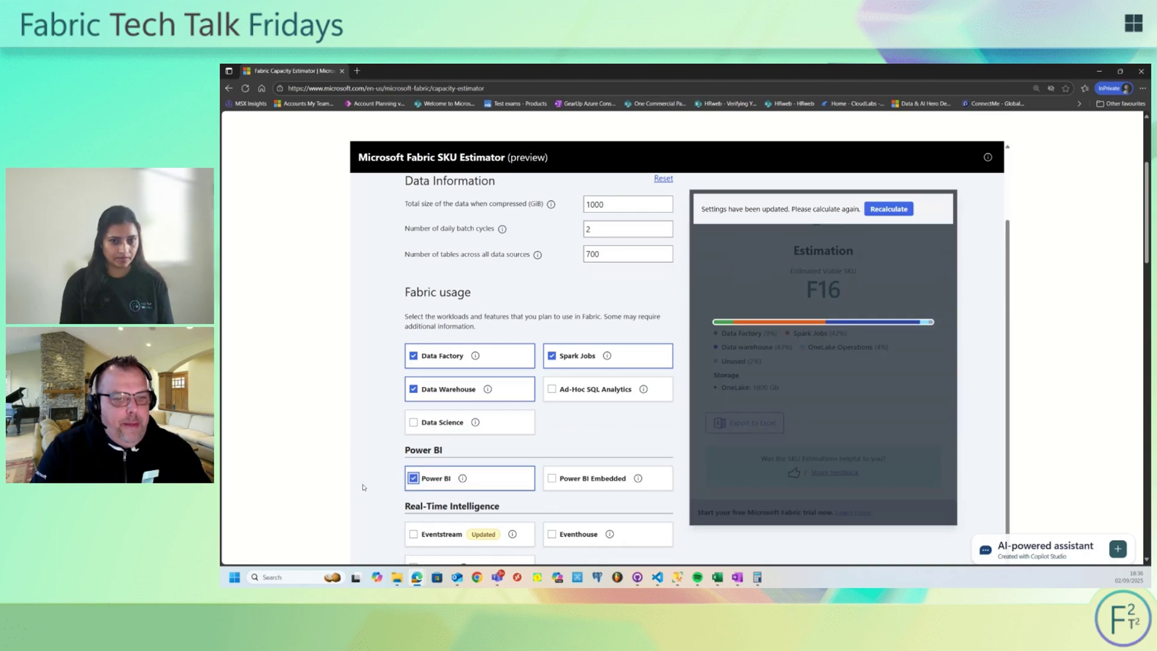
scroll(363, 487, "down", 2)
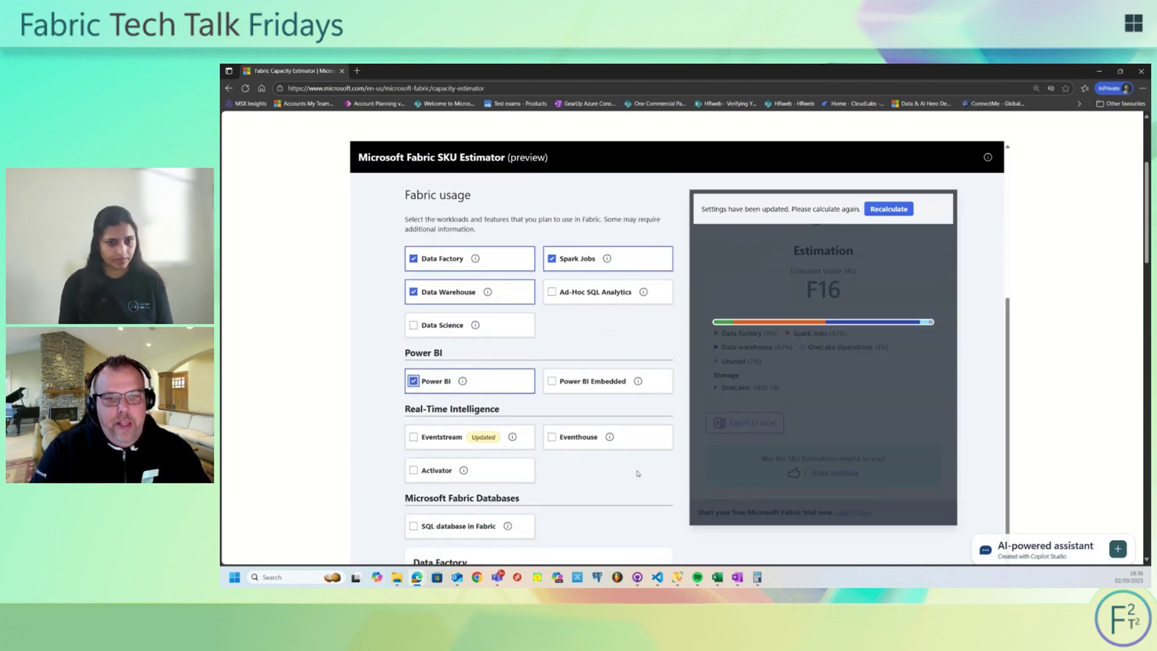
scroll(637, 473, "down", 5)
scroll(628, 449, "down", 3)
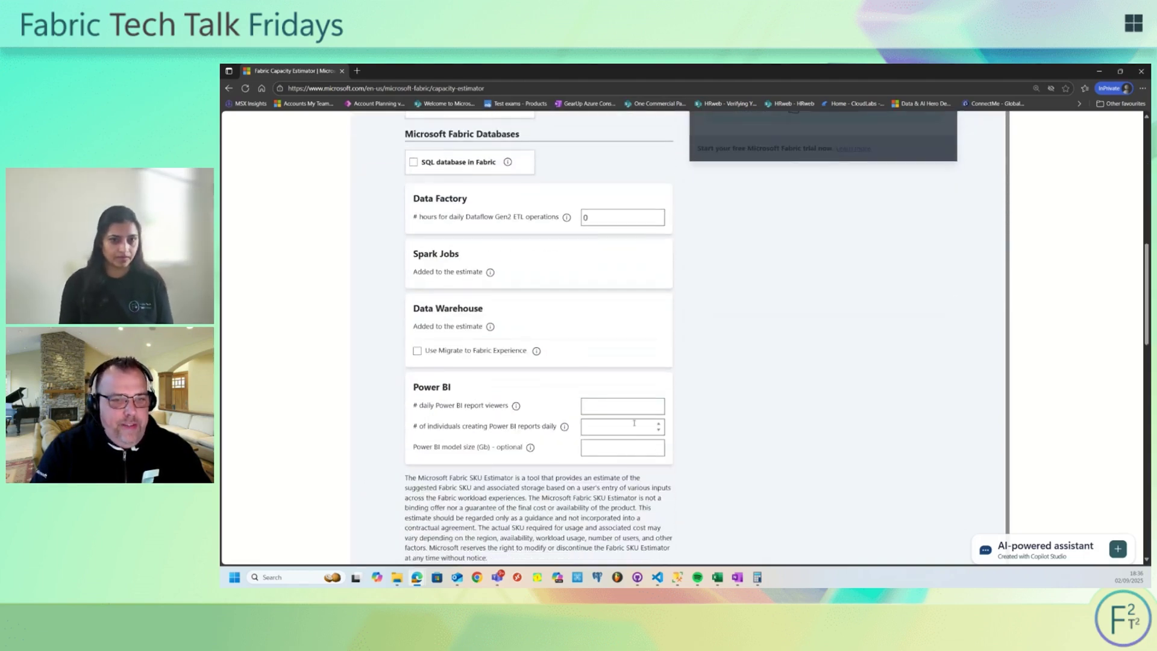
left_click(594, 407)
type("1500")
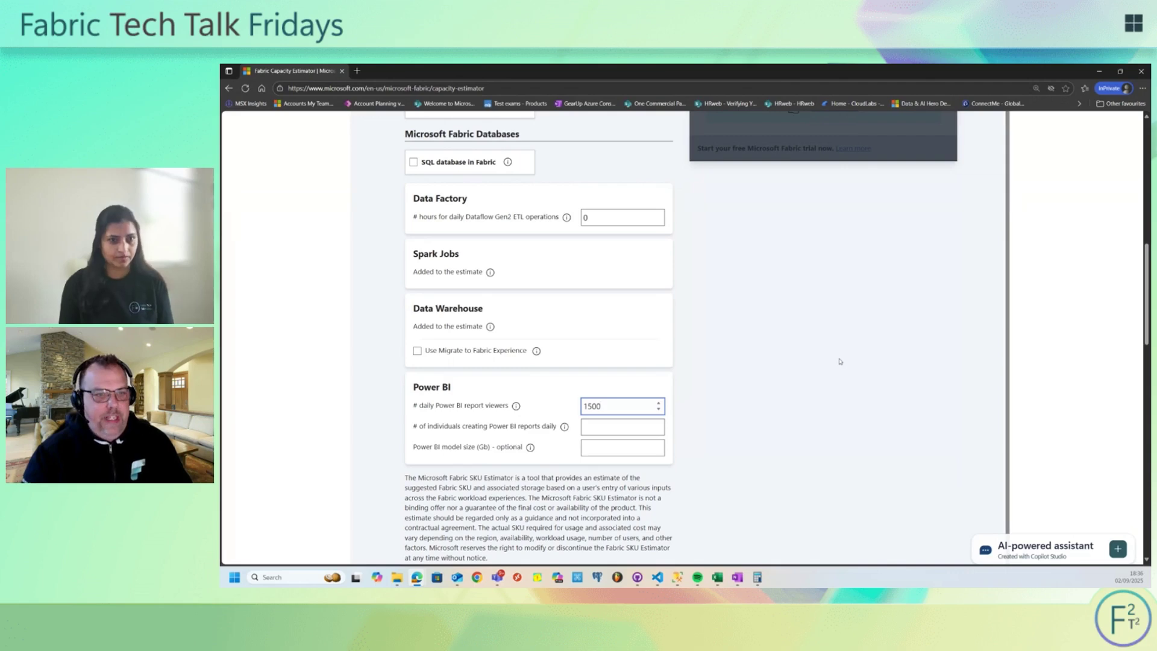
key("Tab")
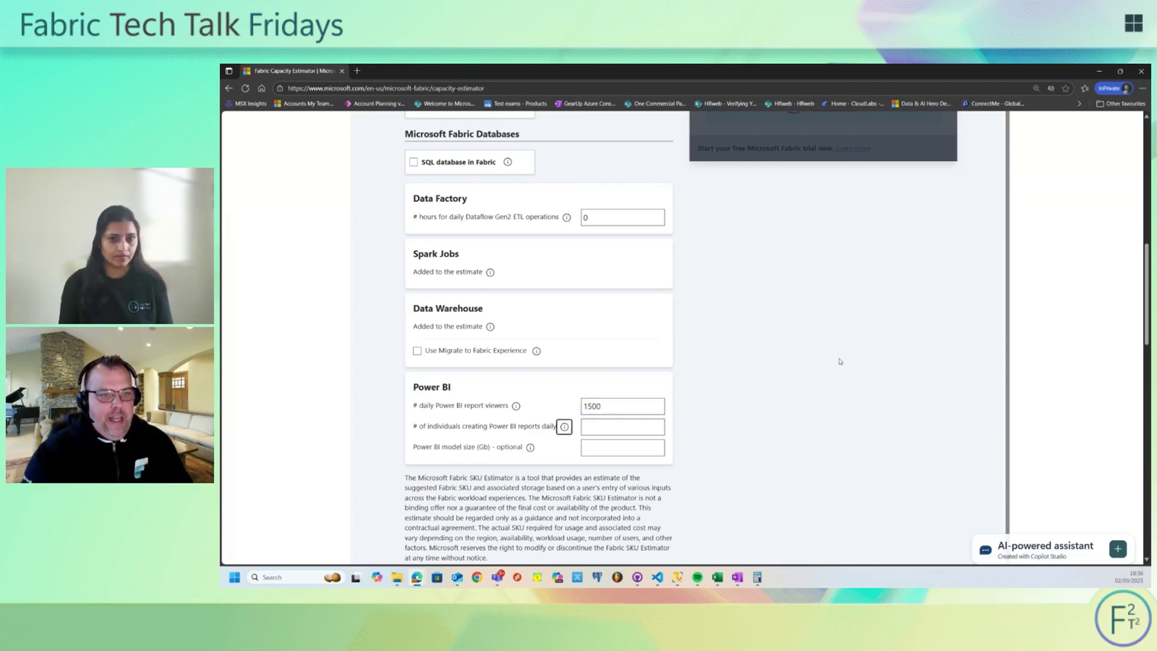
key("Tab")
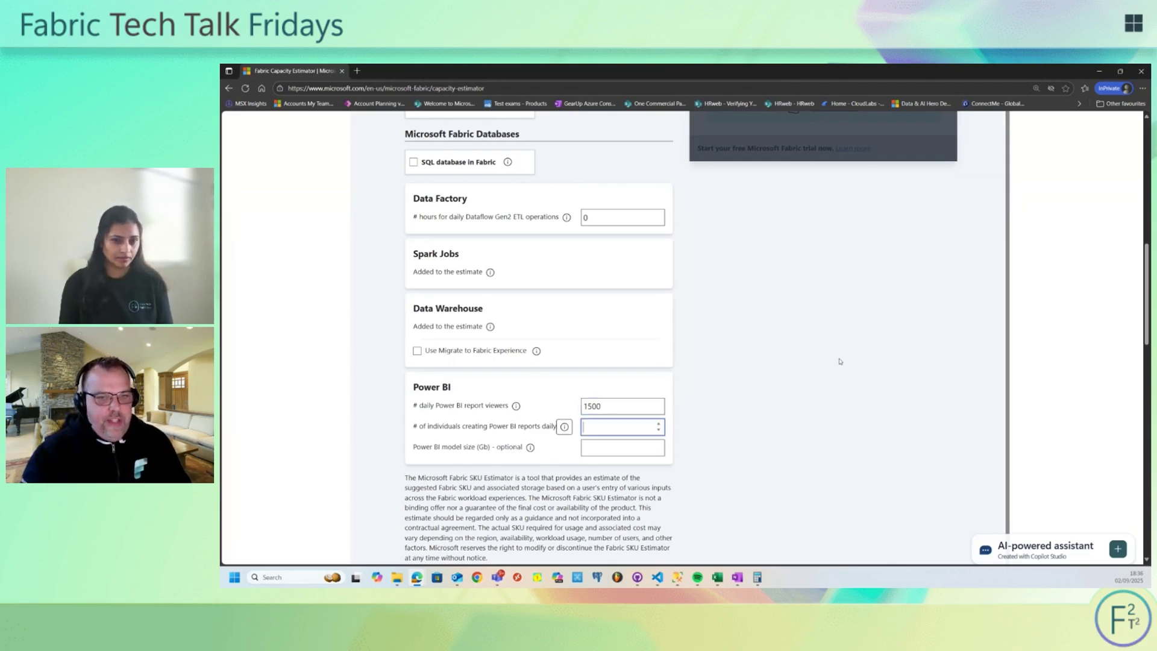
type("25")
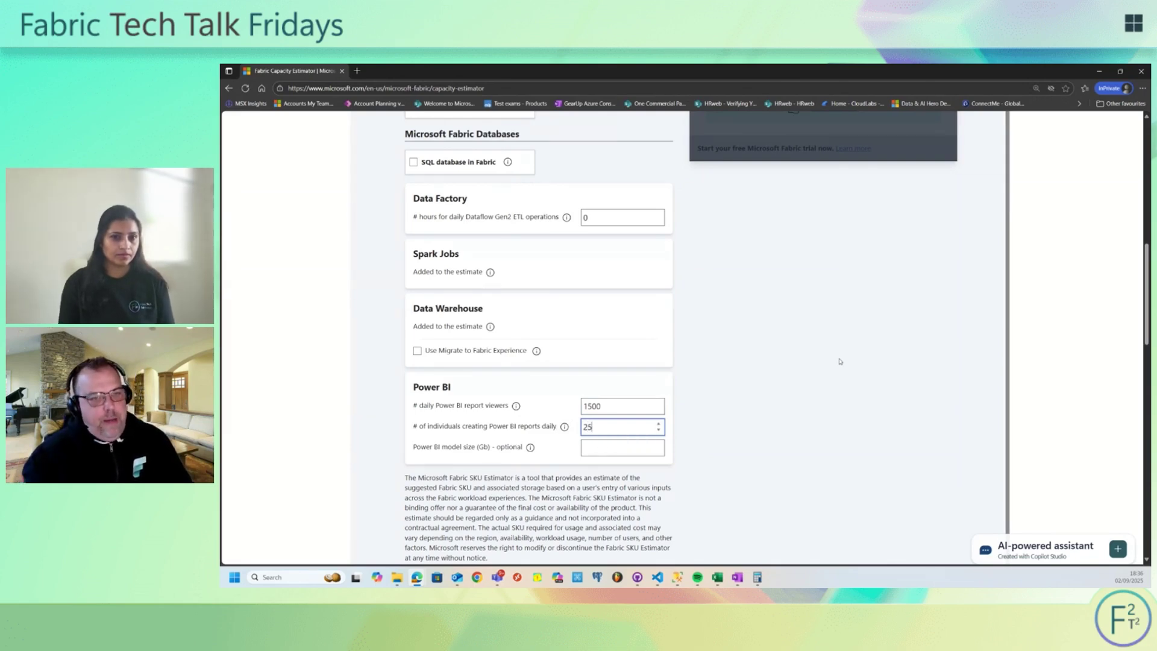
key("Tab")
key("Tab")
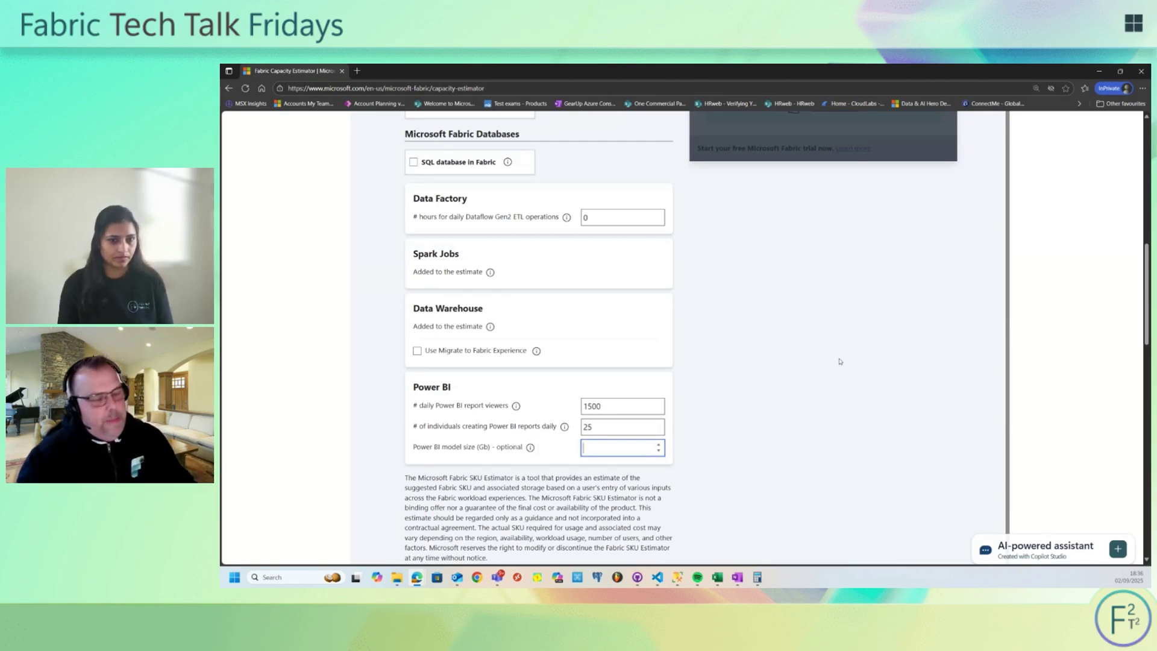
type("10")
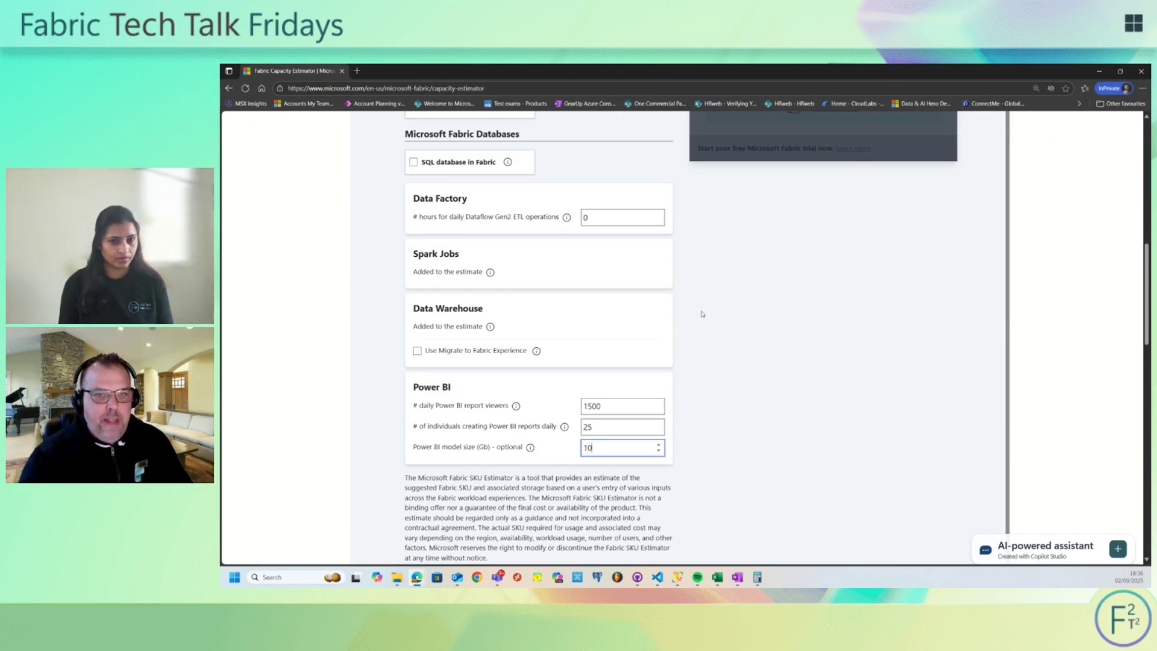
scroll(715, 329, "down", 3)
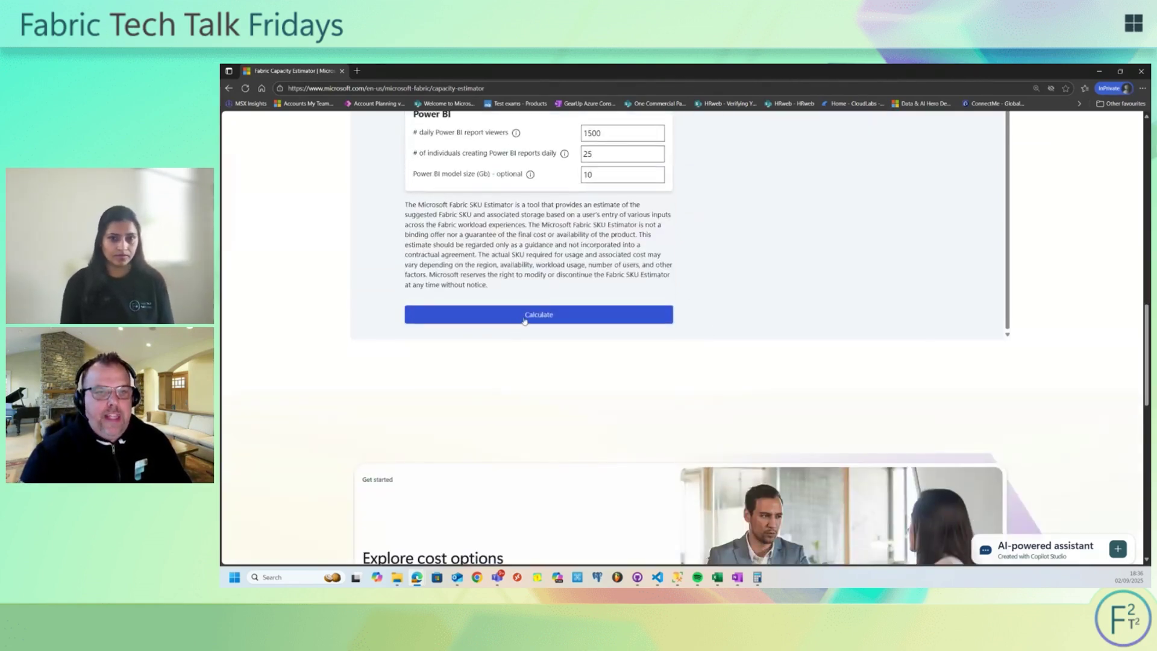
Calculate the estimate and highlight the resulting F64 SKU recommendation.
left_click(525, 316)
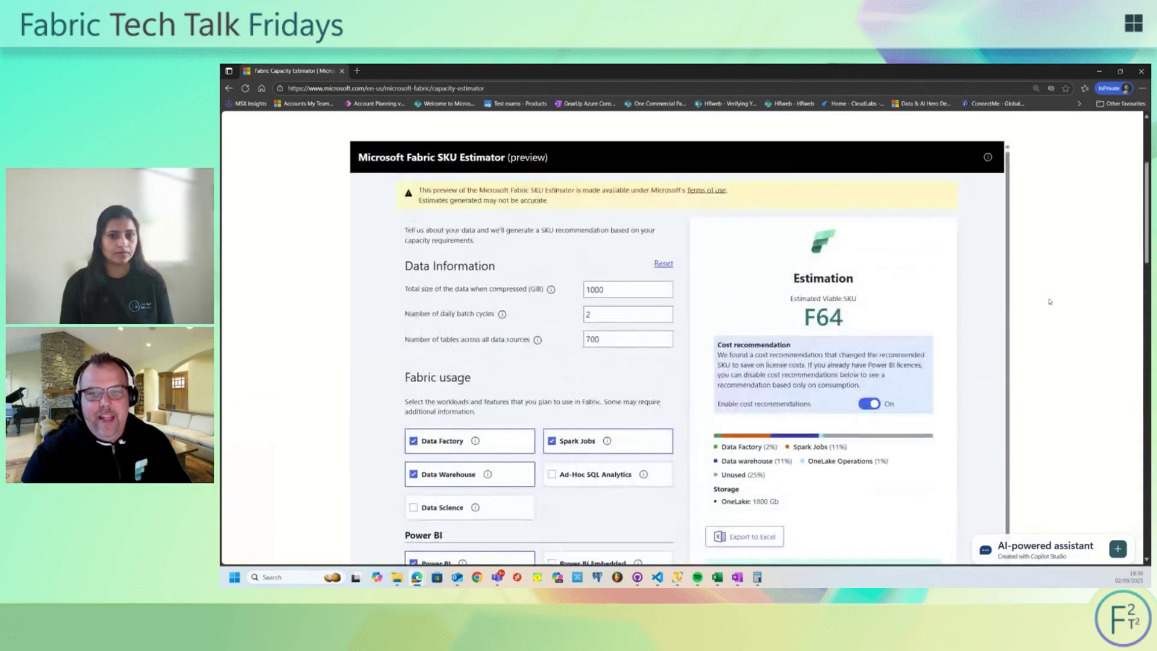
left_click_drag(797, 322, 889, 311)
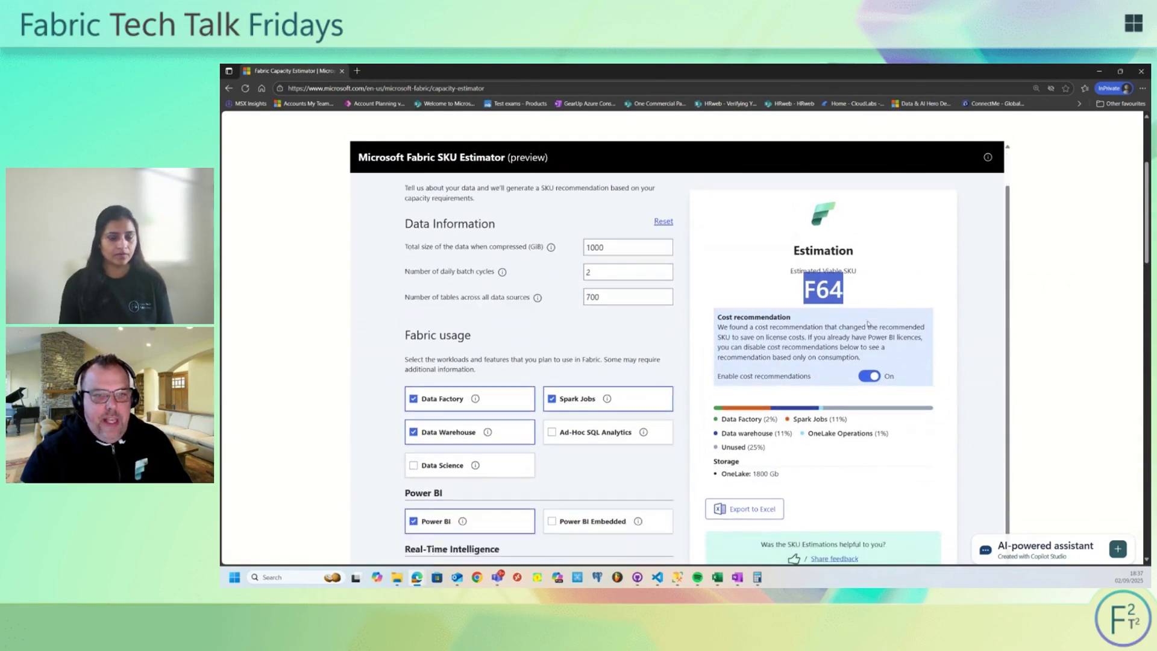
scroll(895, 315, "down", 2)
scroll(914, 312, "down", 1)
scroll(723, 334, "down", 1)
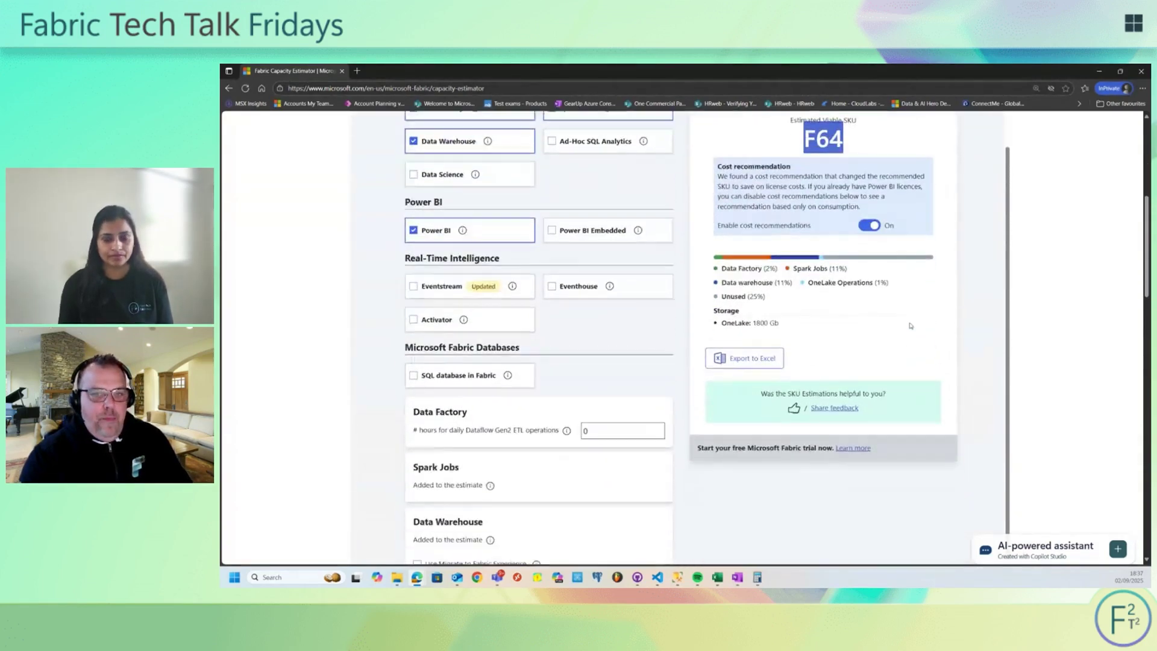
scroll(524, 366, "down", 1)
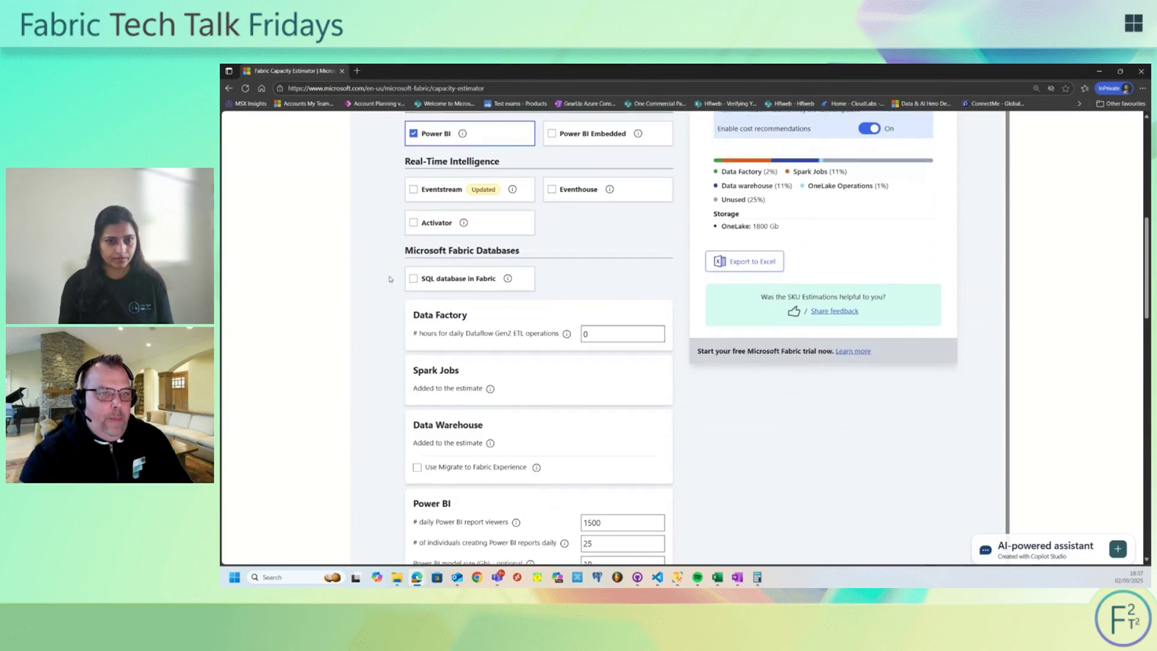
scroll(394, 190, "down", 1)
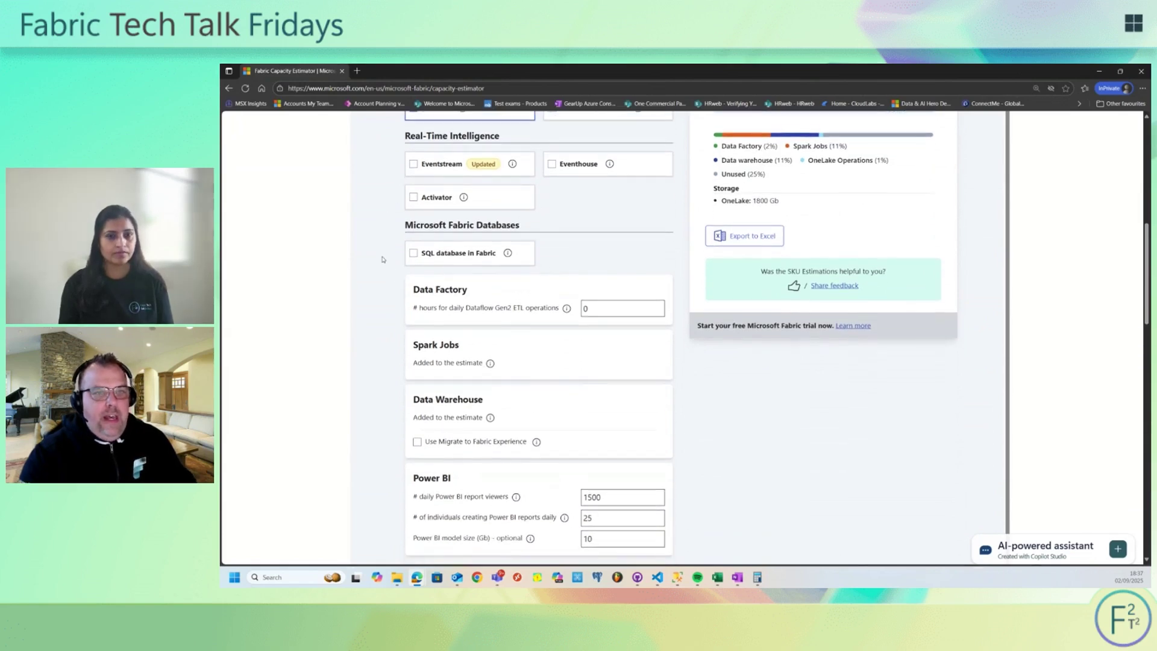
scroll(381, 279, "up", 1)
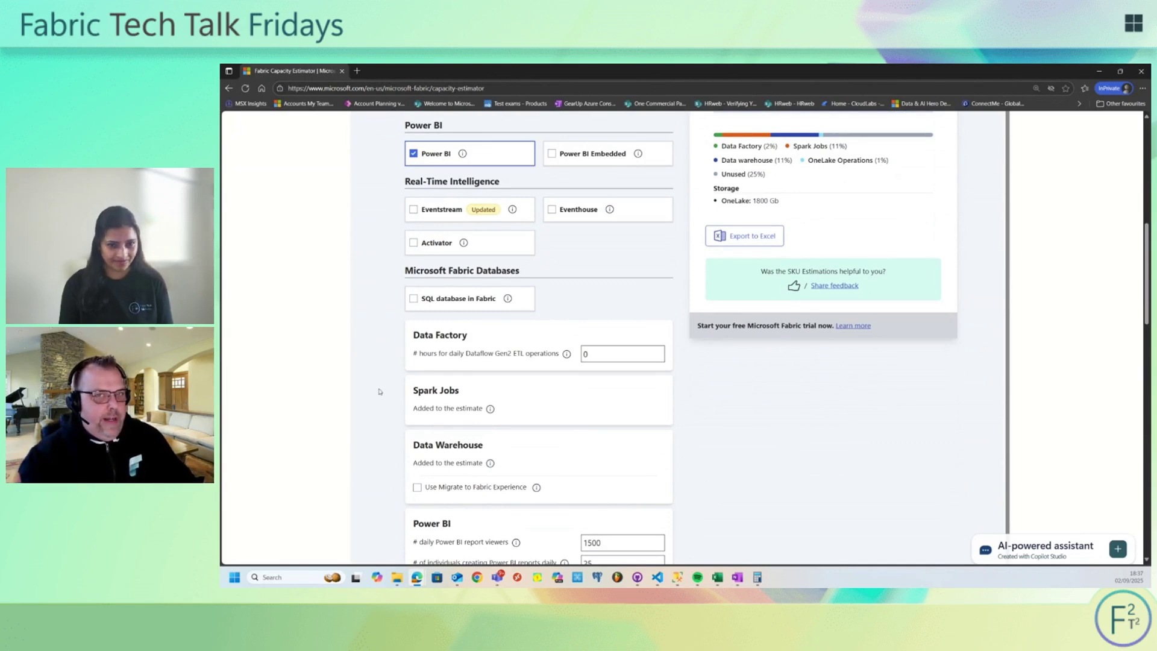
scroll(389, 402, "down", 2)
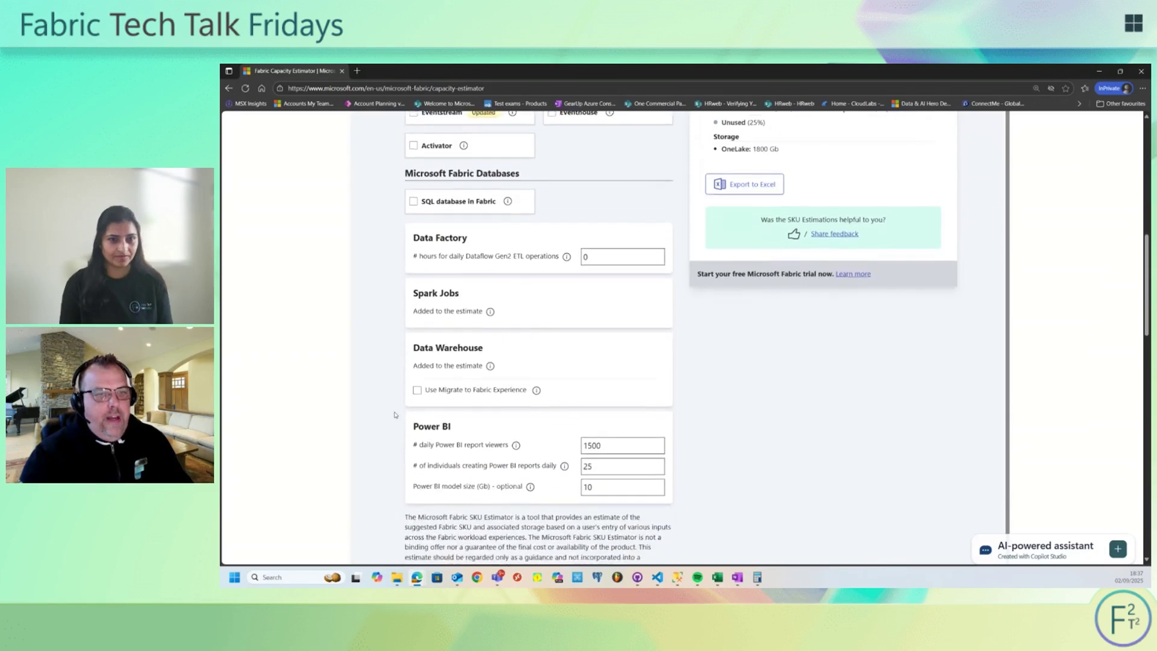
scroll(394, 415, "down", 1)
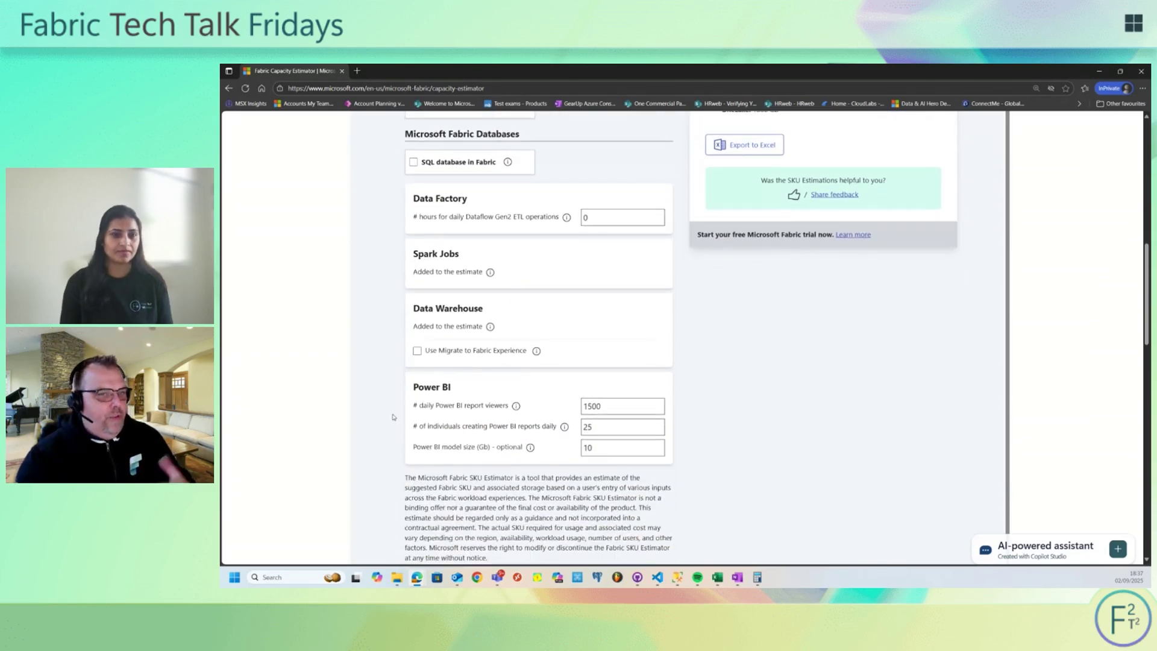
Enable Migrate to Fabric Experience with a DWU1000c Synapse dedicated pool size.
left_click(417, 350)
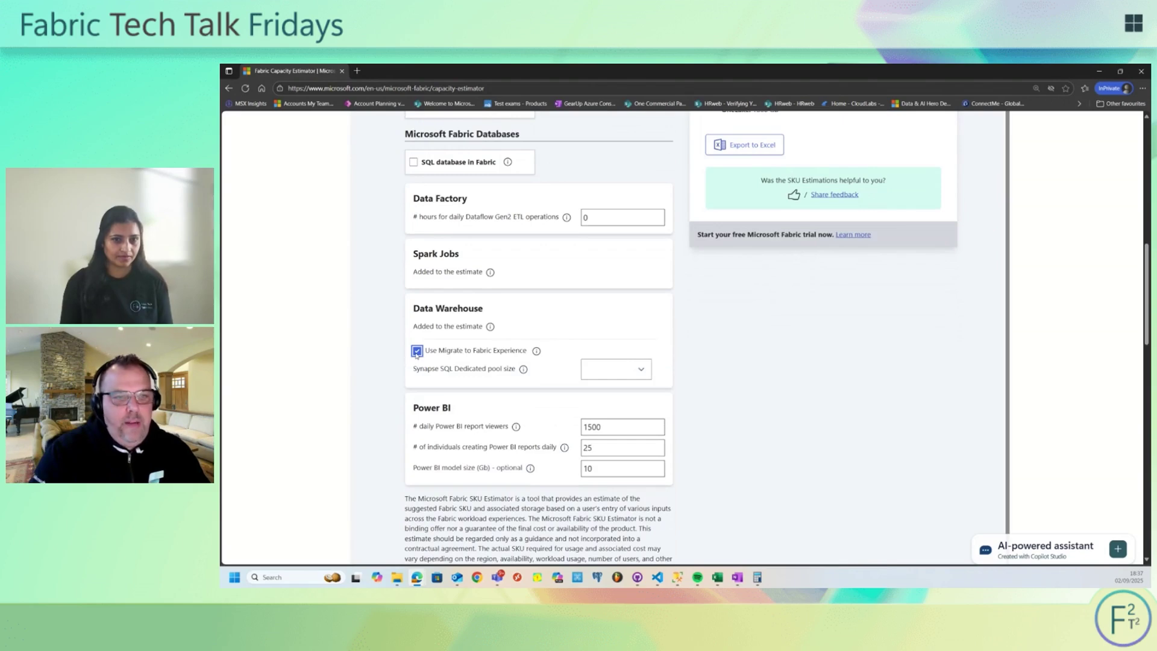
left_click(629, 370)
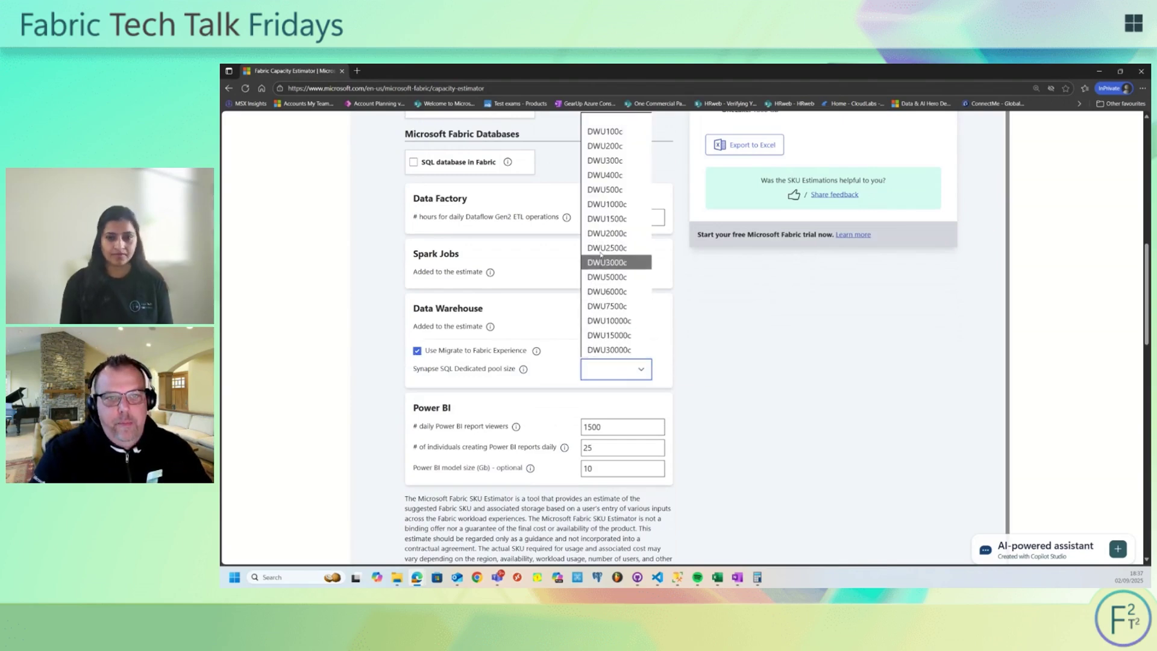
left_click(630, 206)
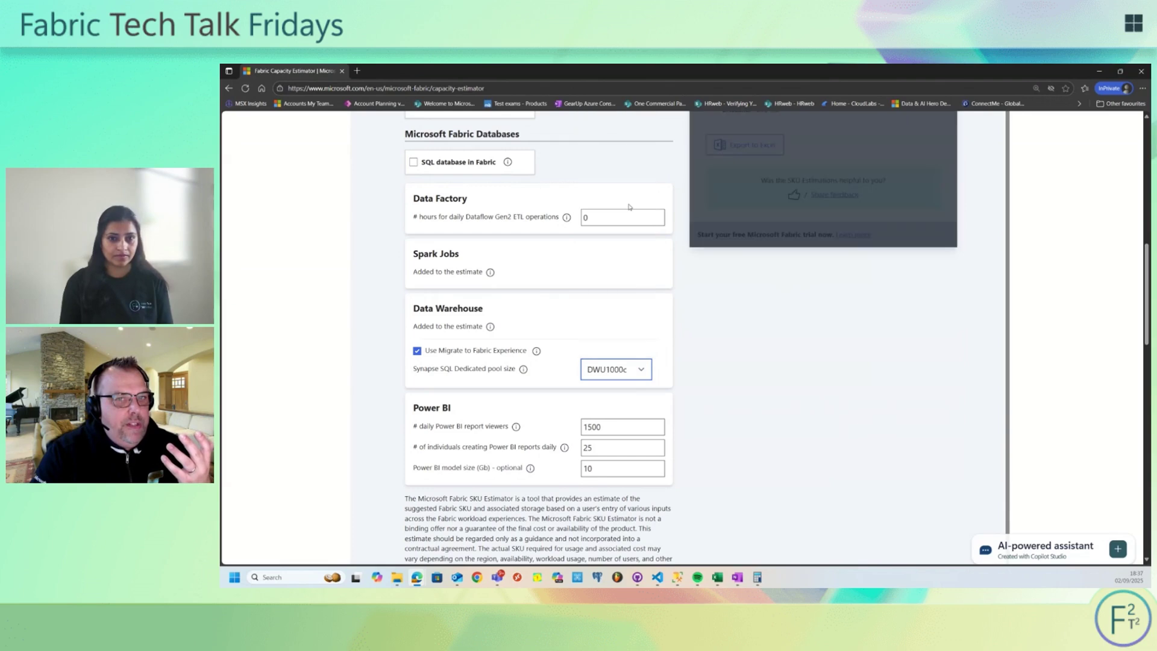
left_click(711, 413)
scroll(712, 412, "down", 1)
scroll(712, 413, "down", 2)
scroll(603, 407, "down", 2)
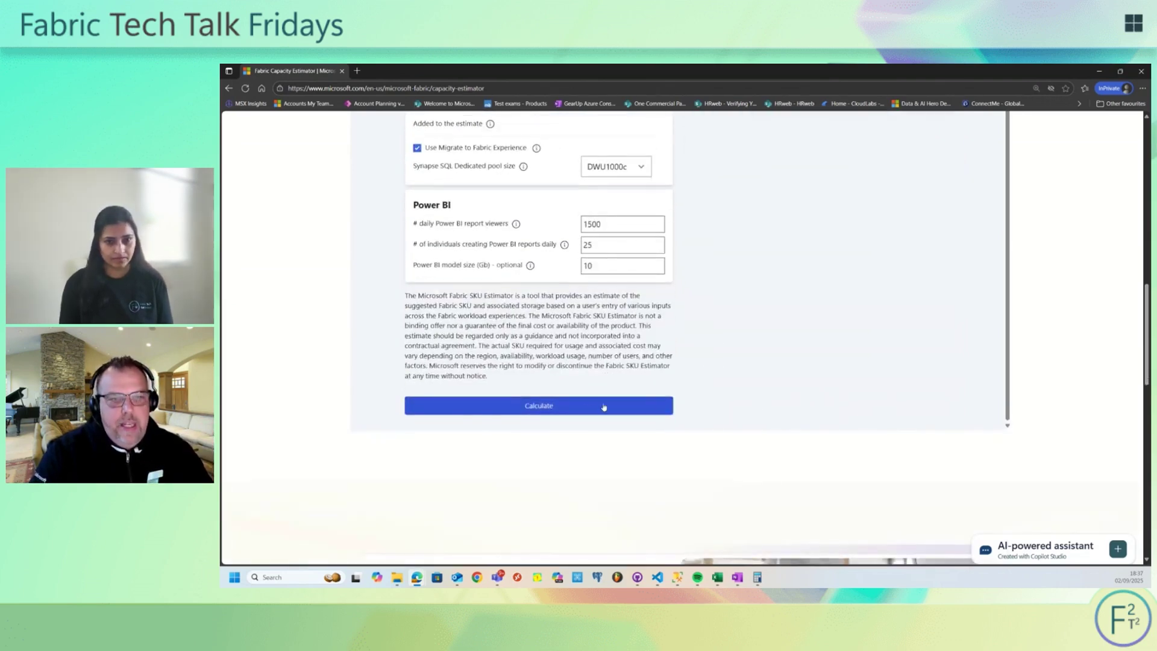
scroll(796, 363, "up", 2)
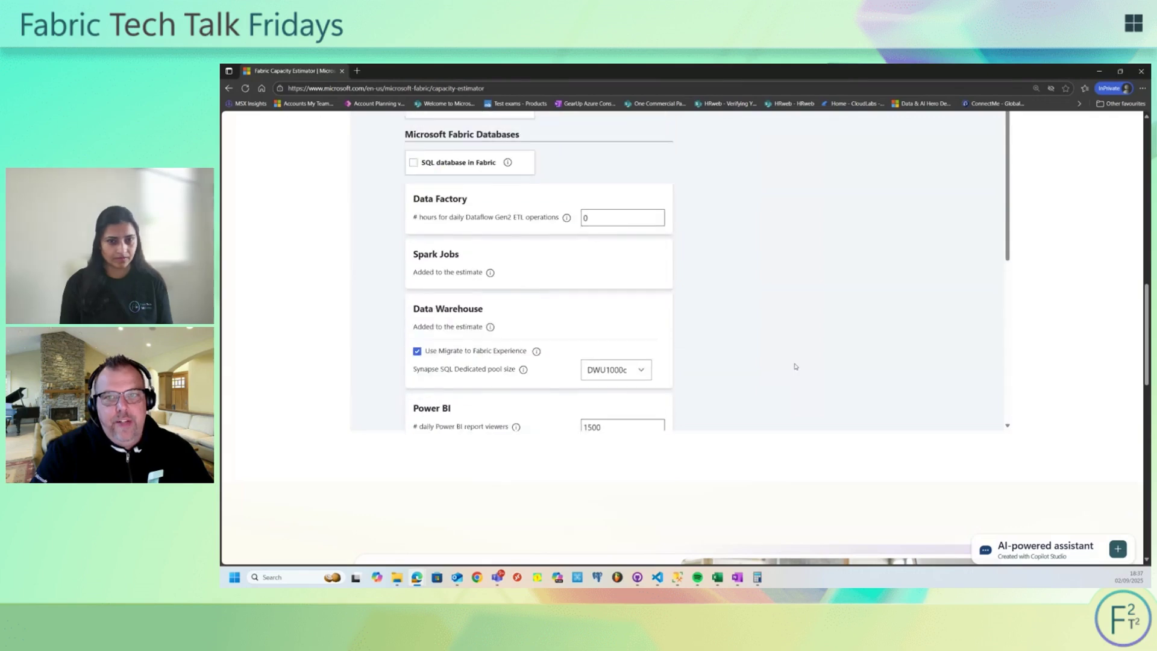
scroll(795, 364, "up", 2)
scroll(1063, 334, "up", 2)
scroll(1062, 335, "up", 1)
scroll(1063, 334, "up", 1)
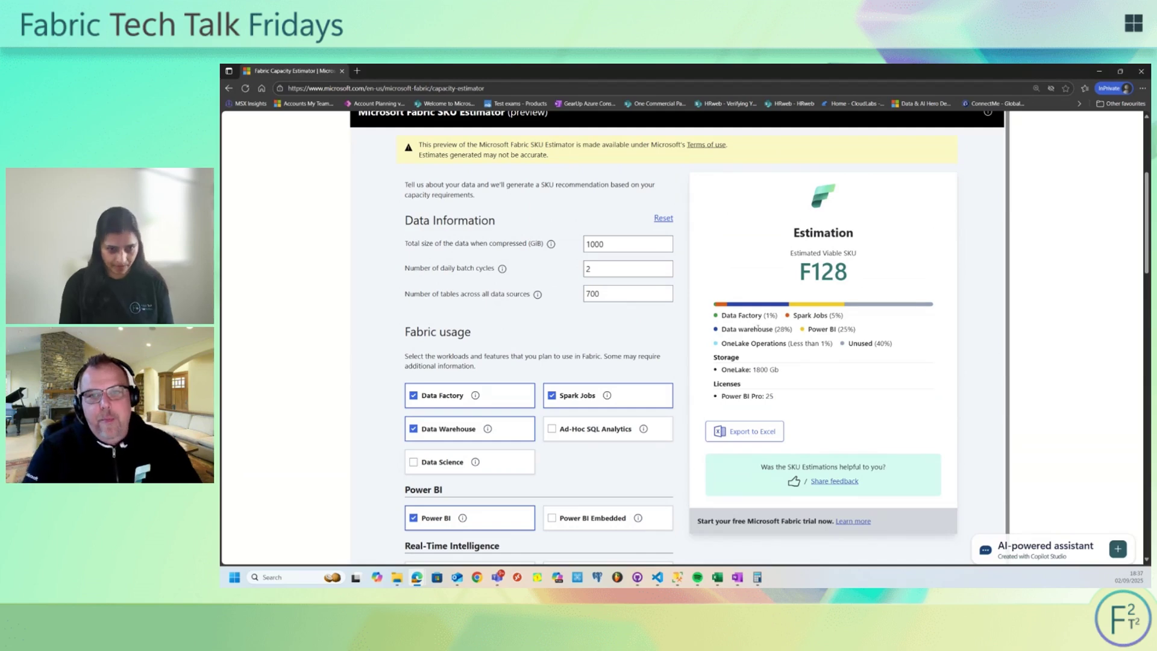
left_click_drag(720, 332, 793, 330)
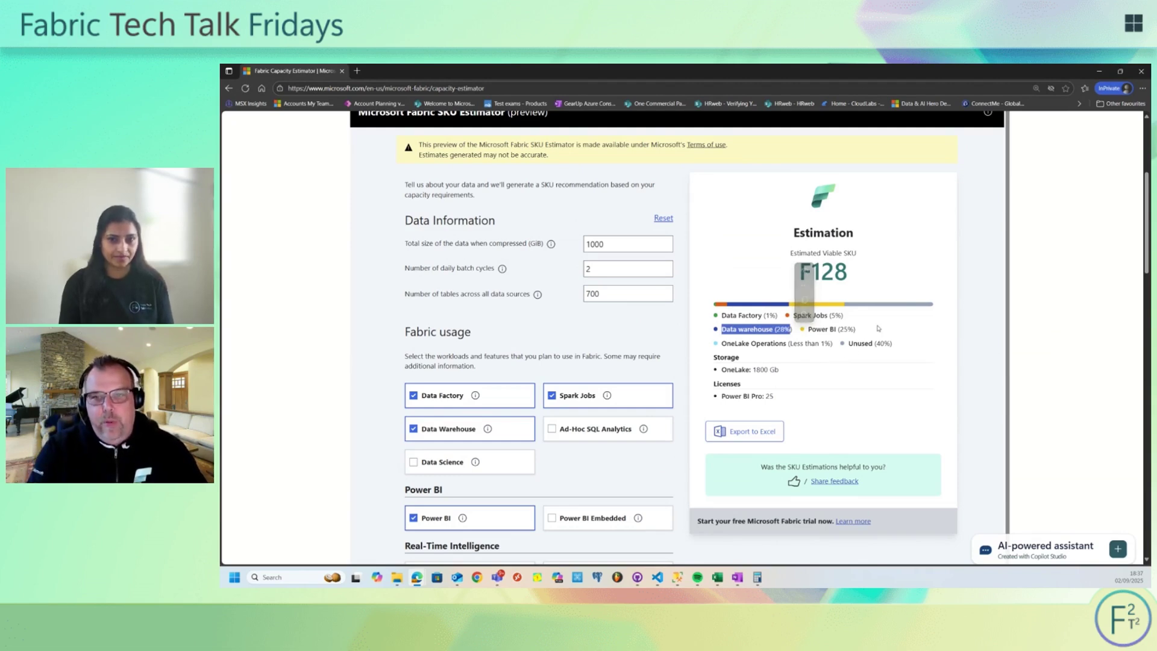
left_click(797, 308)
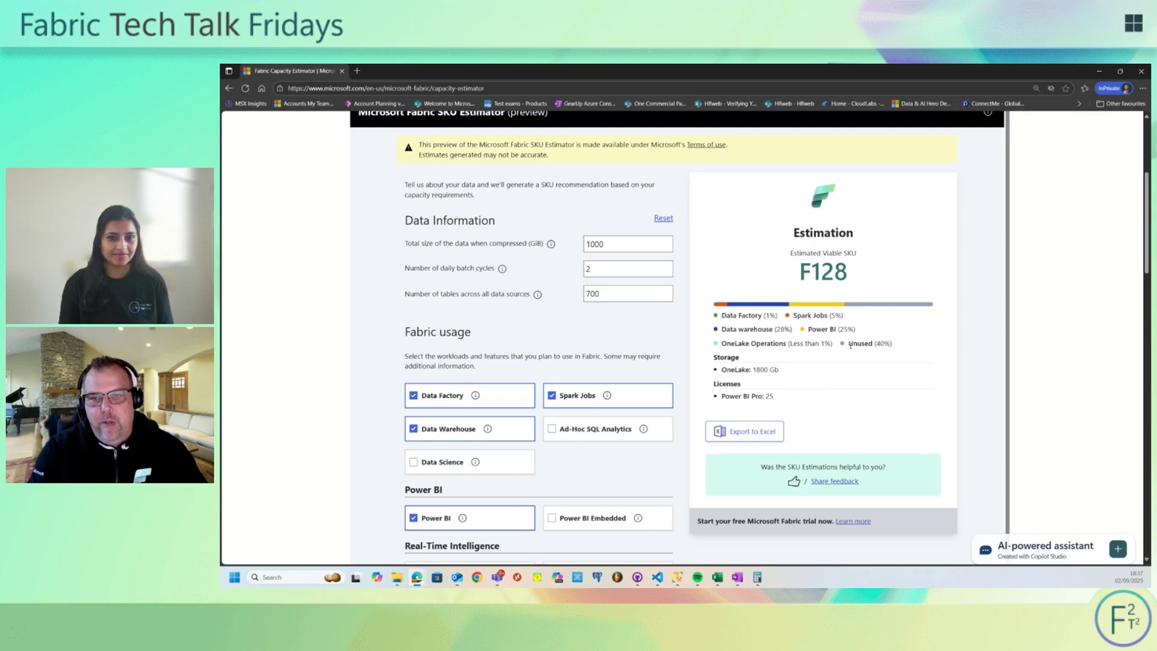
left_click_drag(850, 344, 894, 345)
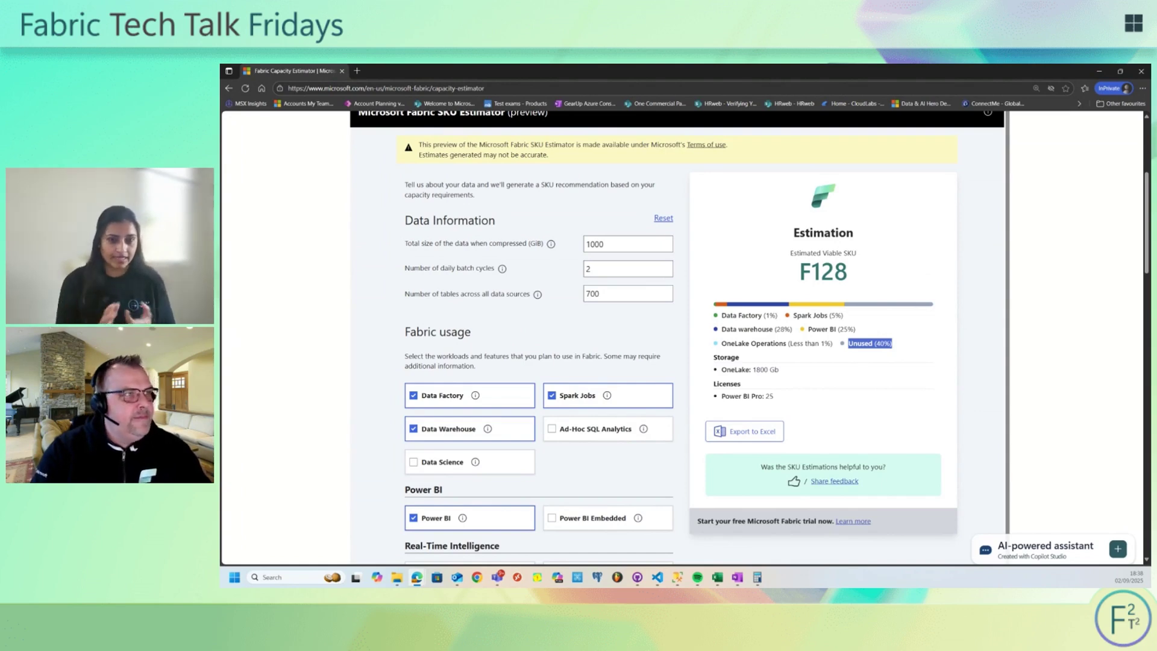
key("alt+Tab")
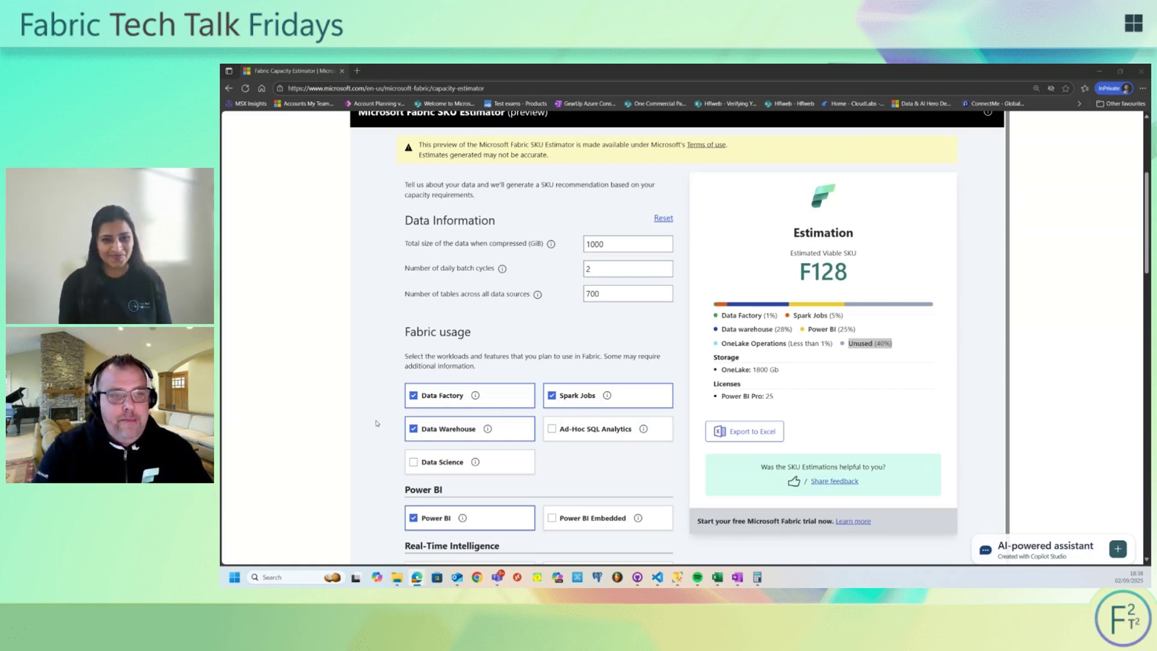
scroll(376, 422, "down", 2)
scroll(377, 421, "down", 2)
scroll(377, 421, "down", 2)
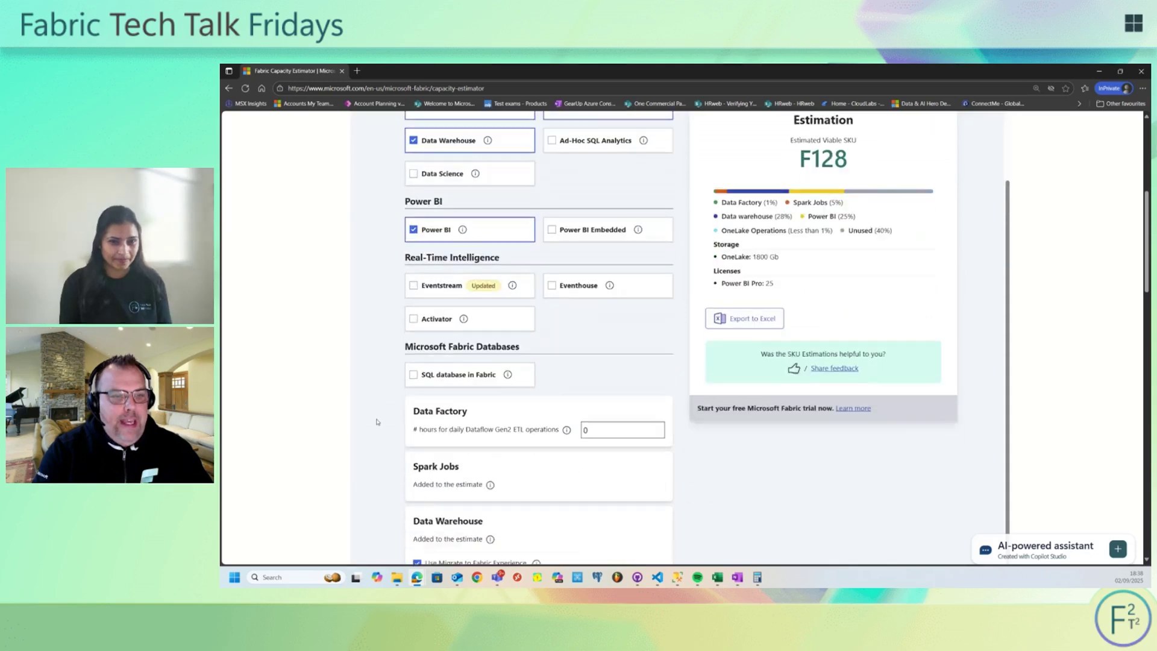
Include SQL database in Fabric with 4 vCores, 10 GiB size and 8 daily active hours.
left_click(414, 369)
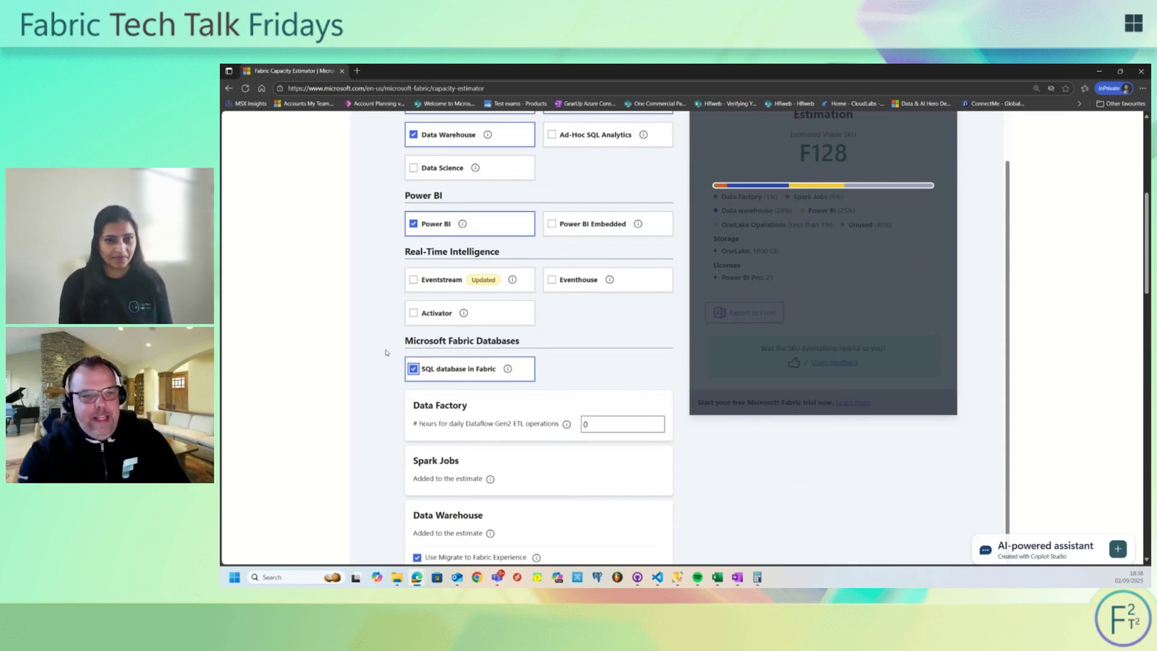
scroll(379, 469, "down", 1)
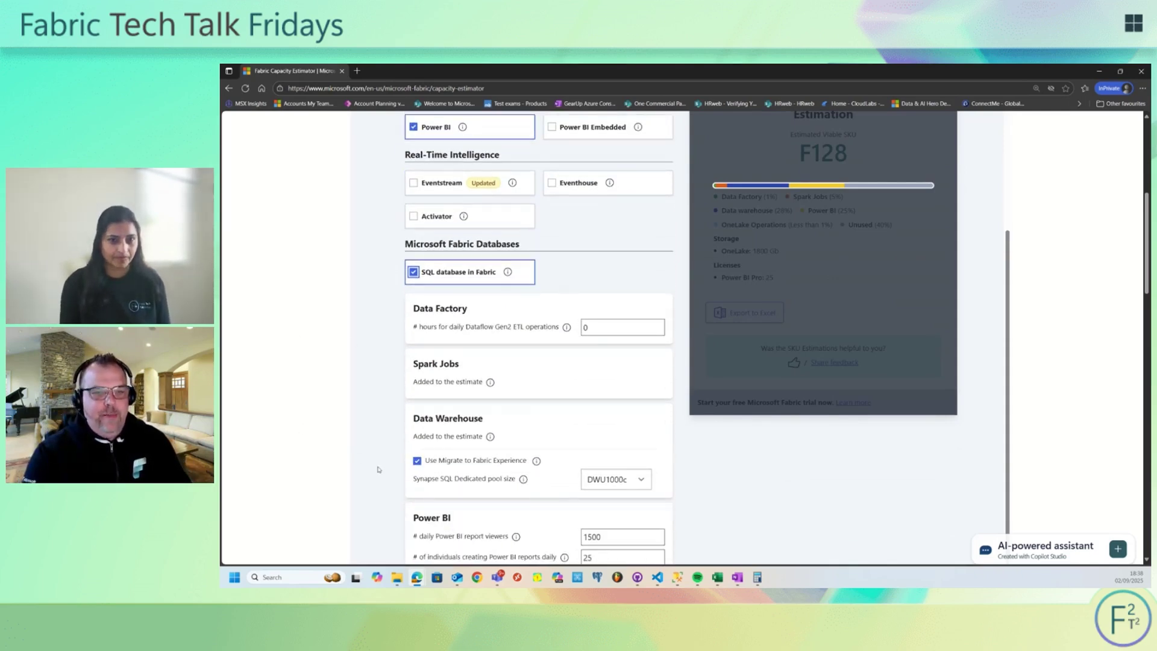
scroll(378, 469, "down", 1)
scroll(377, 469, "down", 1)
scroll(379, 470, "down", 1)
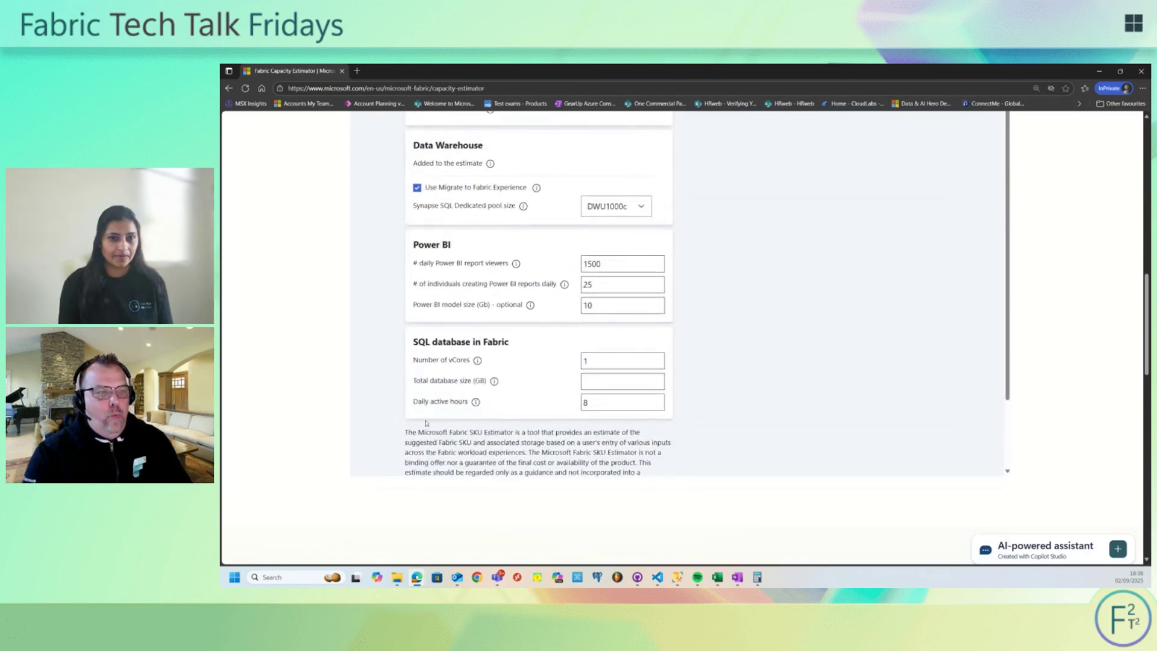
left_click(589, 361)
type("4")
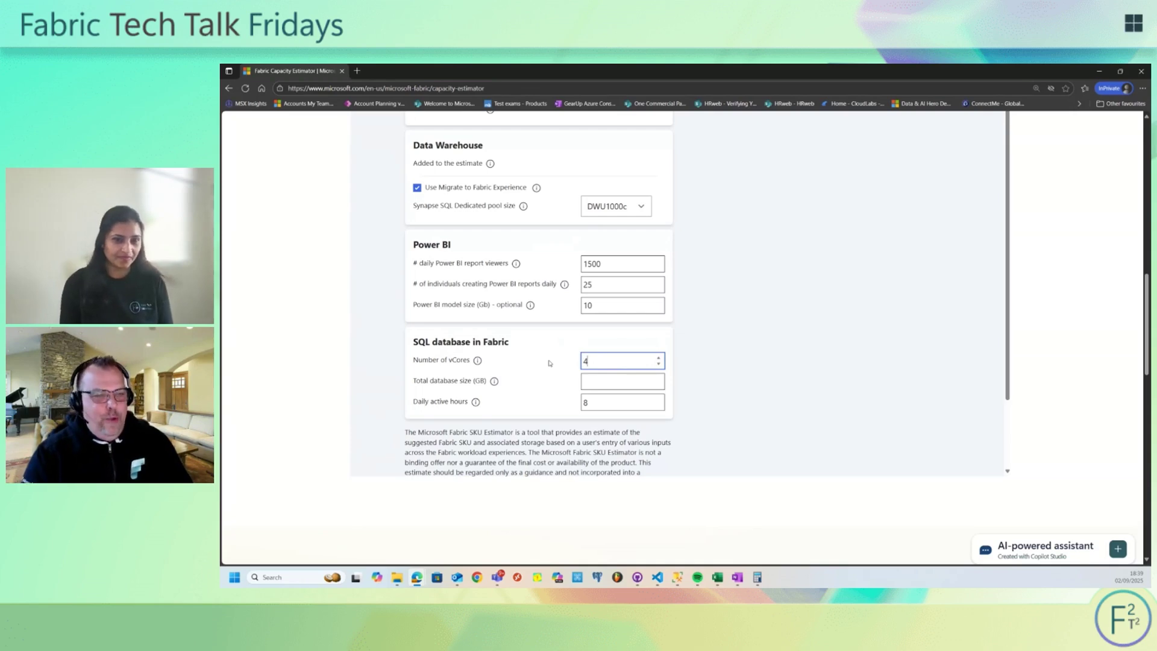
key("Tab")
key("Tab")
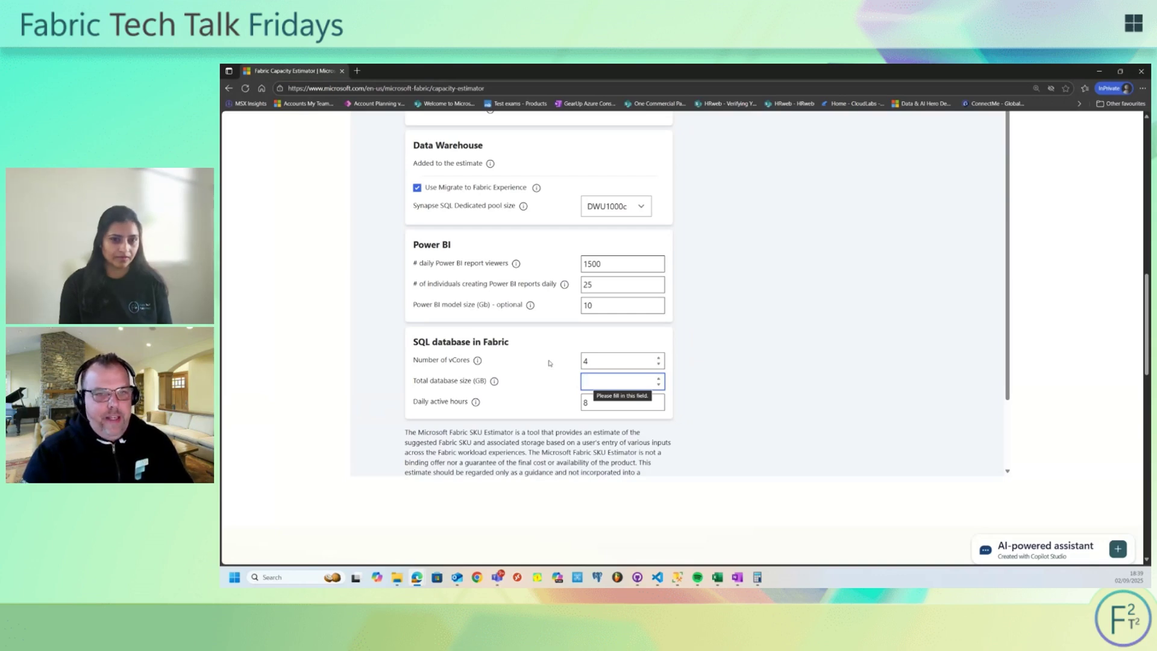
type("10")
key("Tab")
key("Tab")
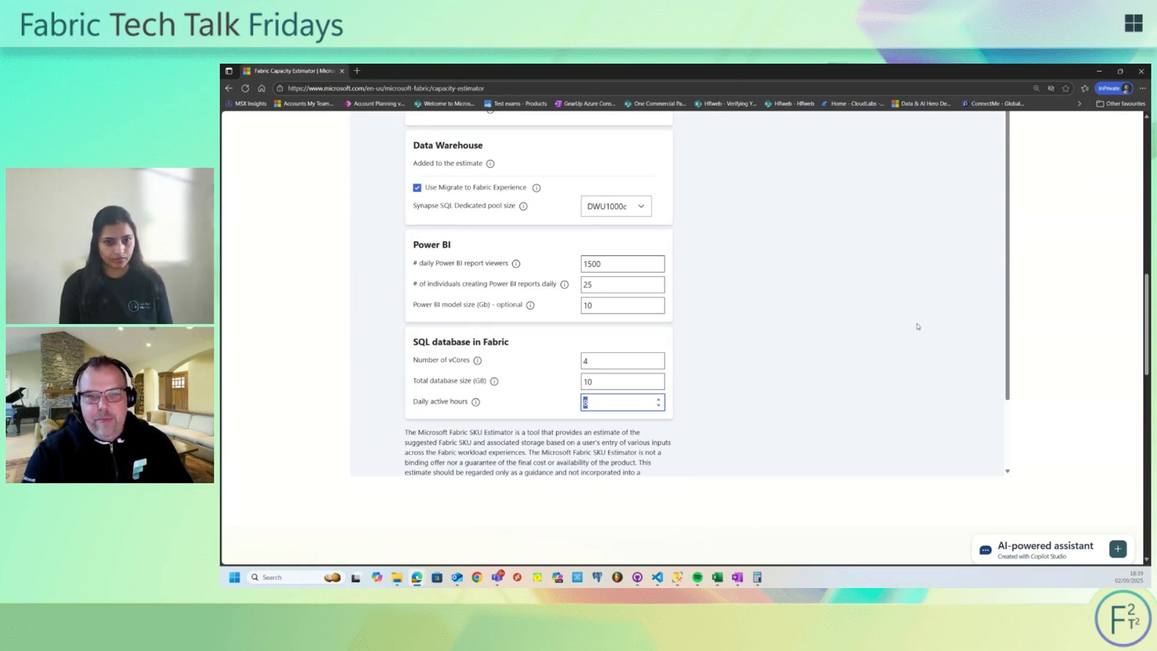
scroll(916, 327, "down", 1)
Recalculate the estimate and highlight the 3% SQL Database in Fabric share of F128.
left_click(617, 456)
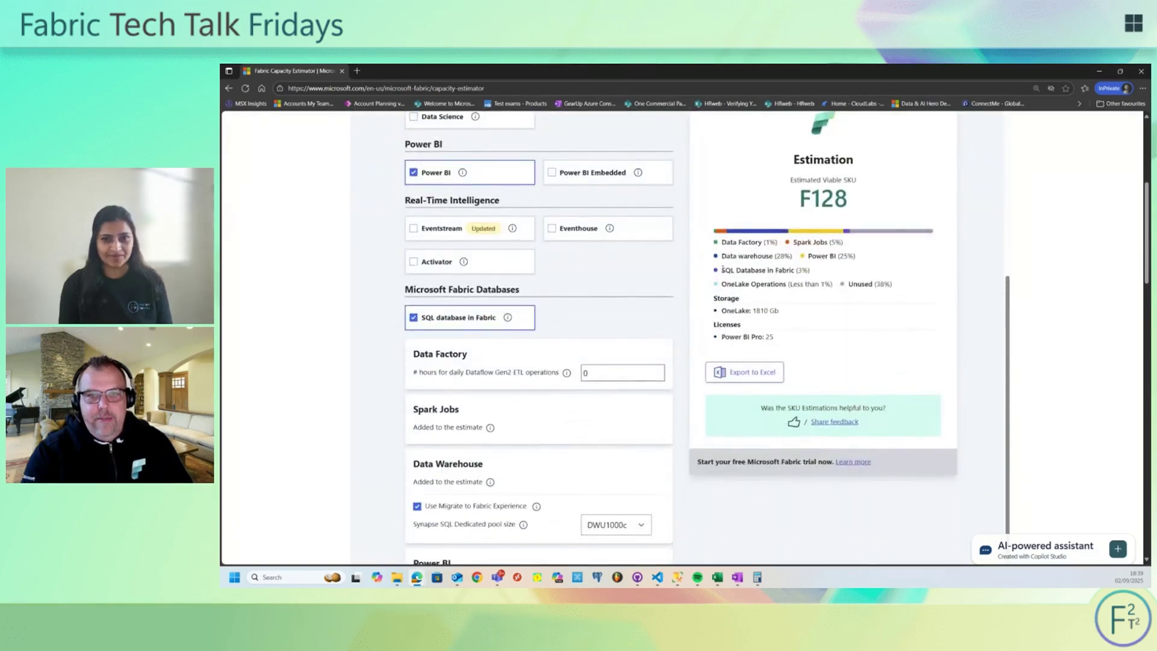
left_click_drag(810, 271, 724, 271)
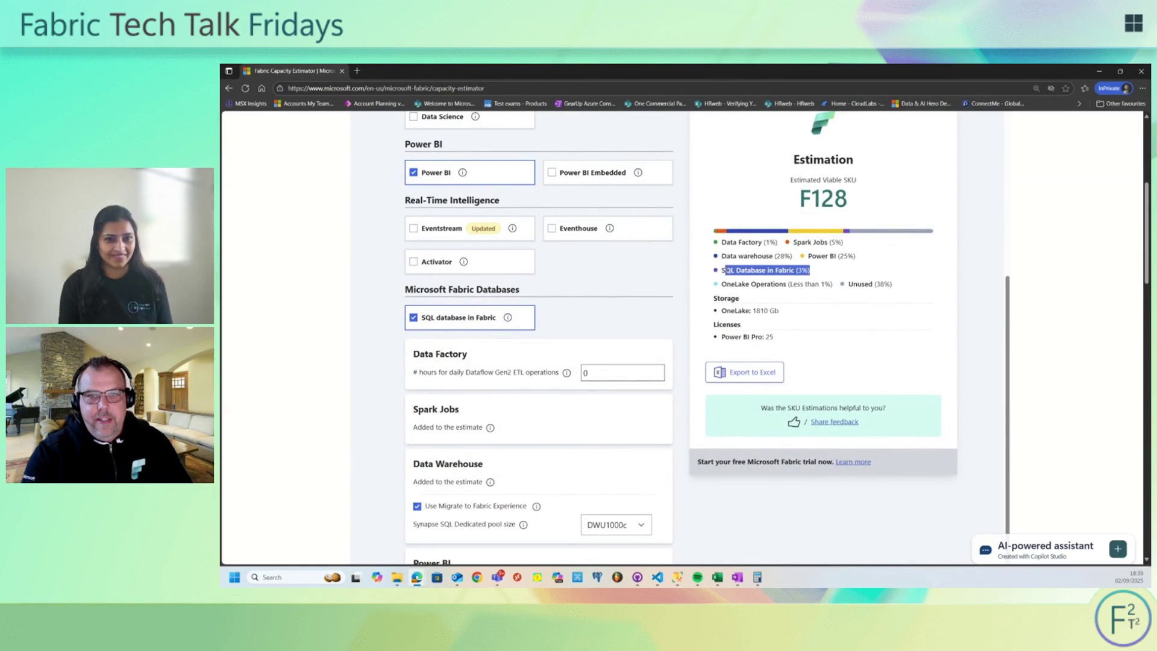
left_click(964, 273)
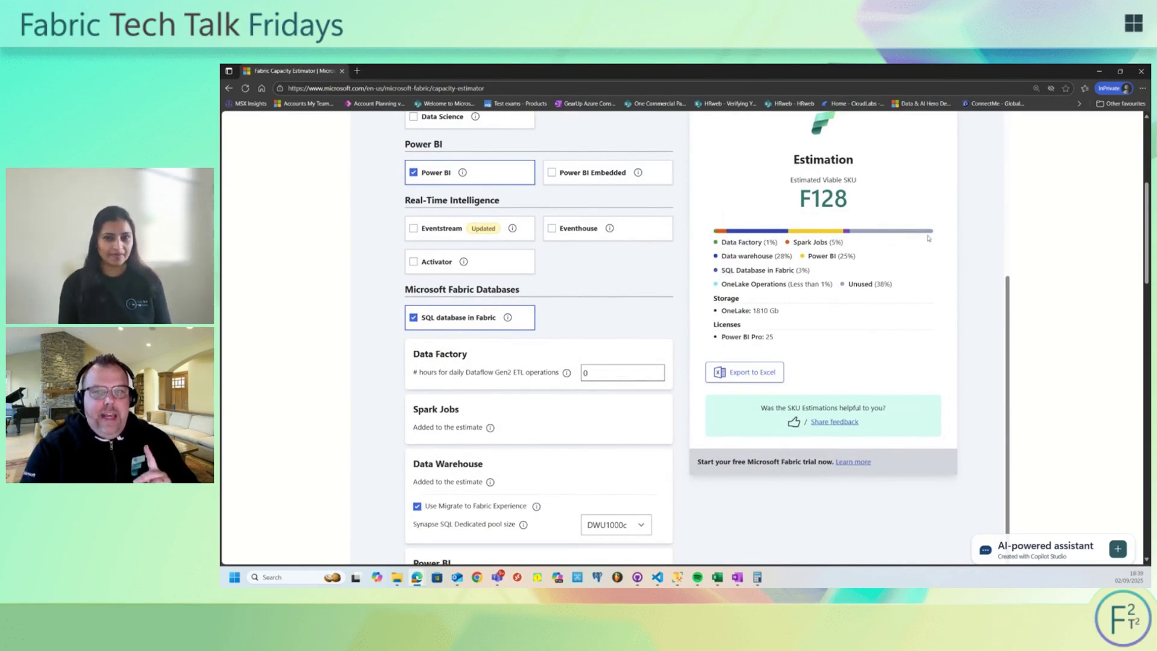